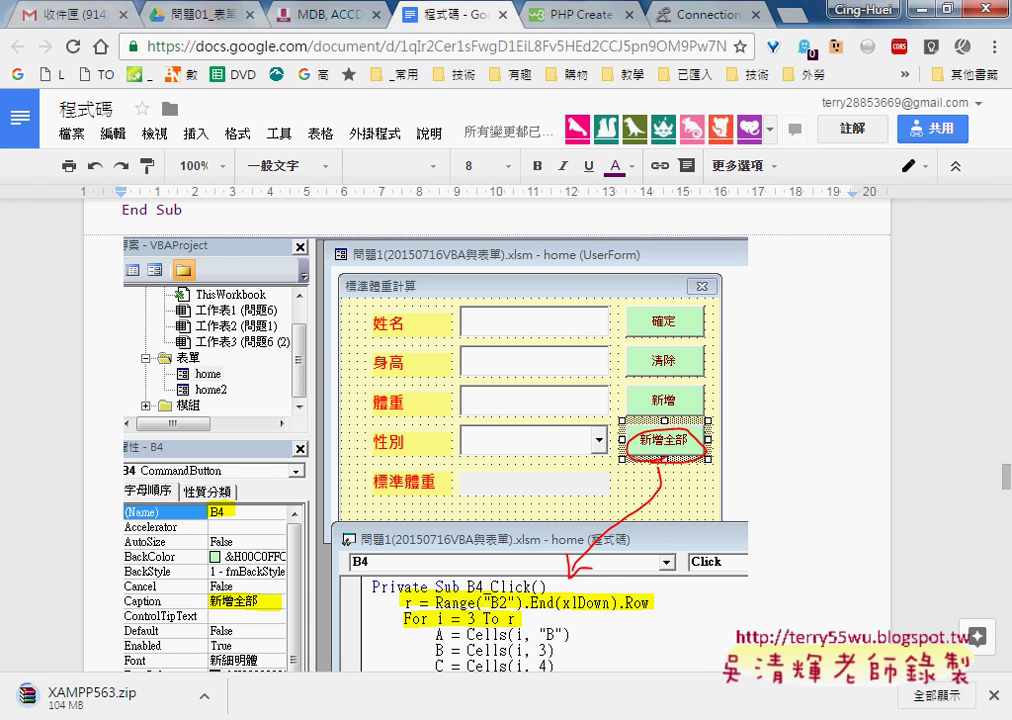
Step: Compare the VBA editor's home2 標準體重計算 form with the Sub 利用ADO新增資料 code in the notes
click(673, 645)
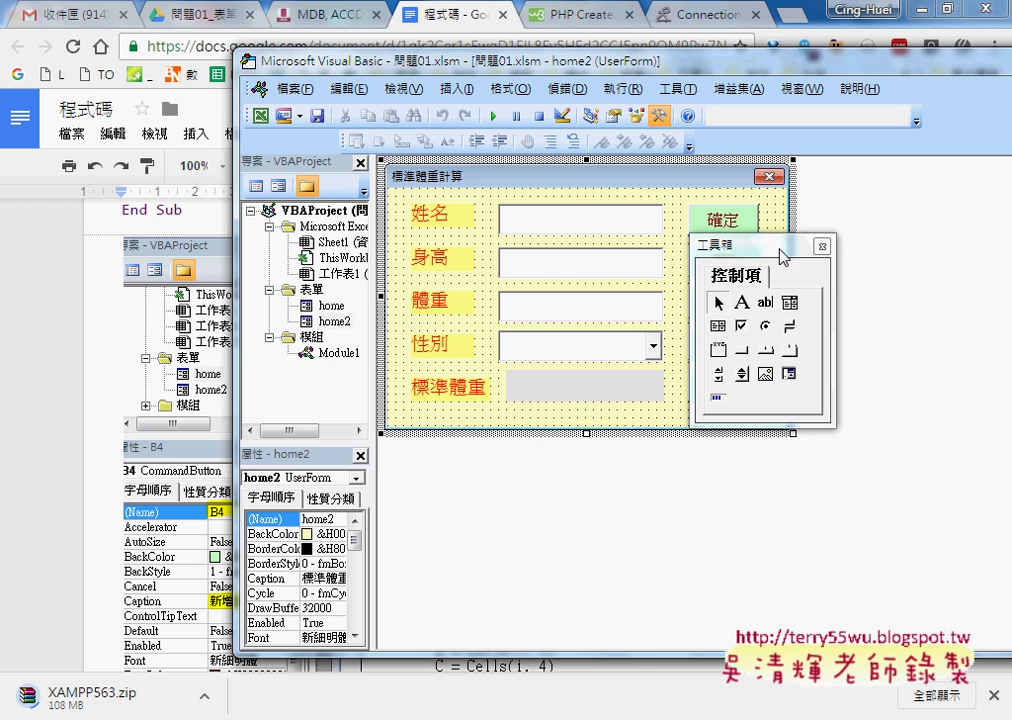
drag(782, 248, 740, 502)
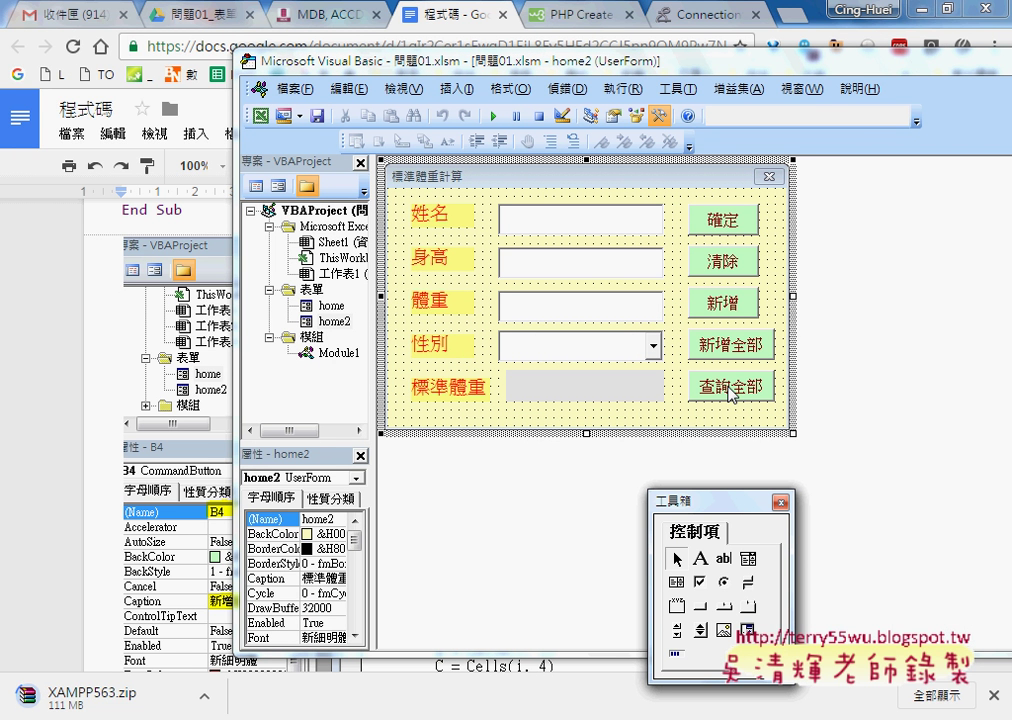
click(67, 422)
scroll(310, 345, down, 2)
scroll(407, 447, up, 3)
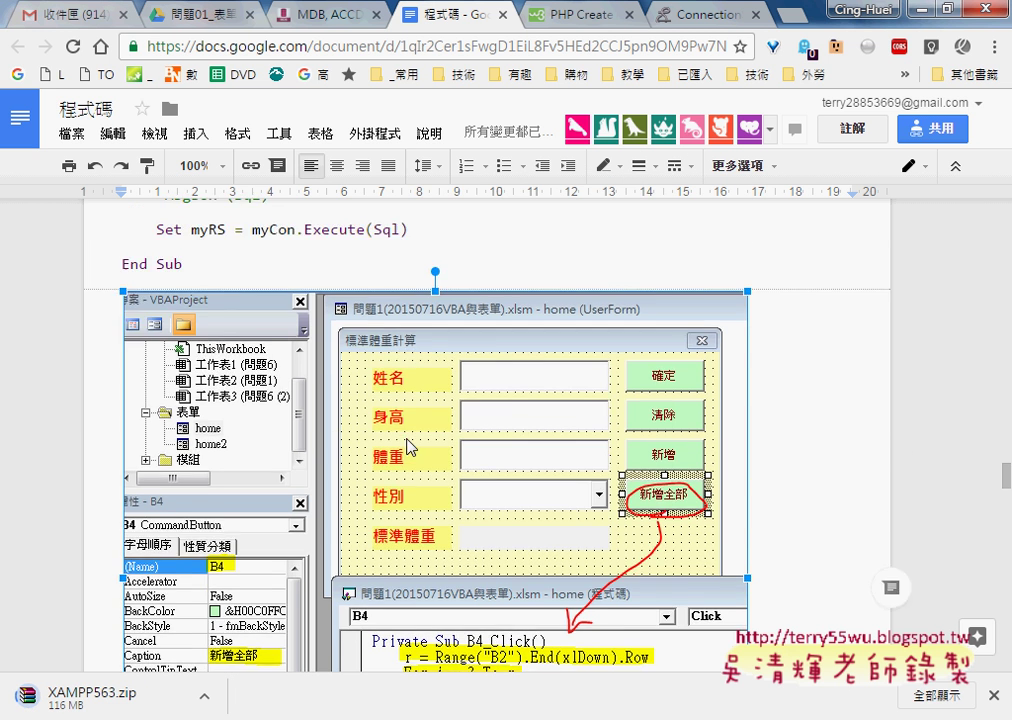
scroll(407, 447, up, 4)
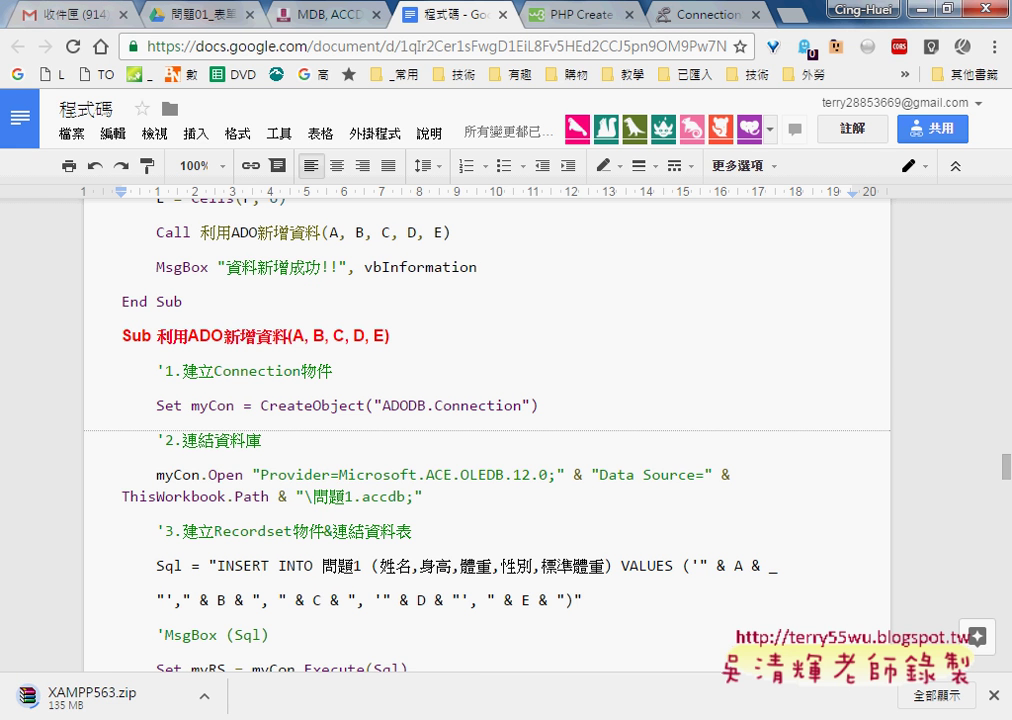
click(684, 620)
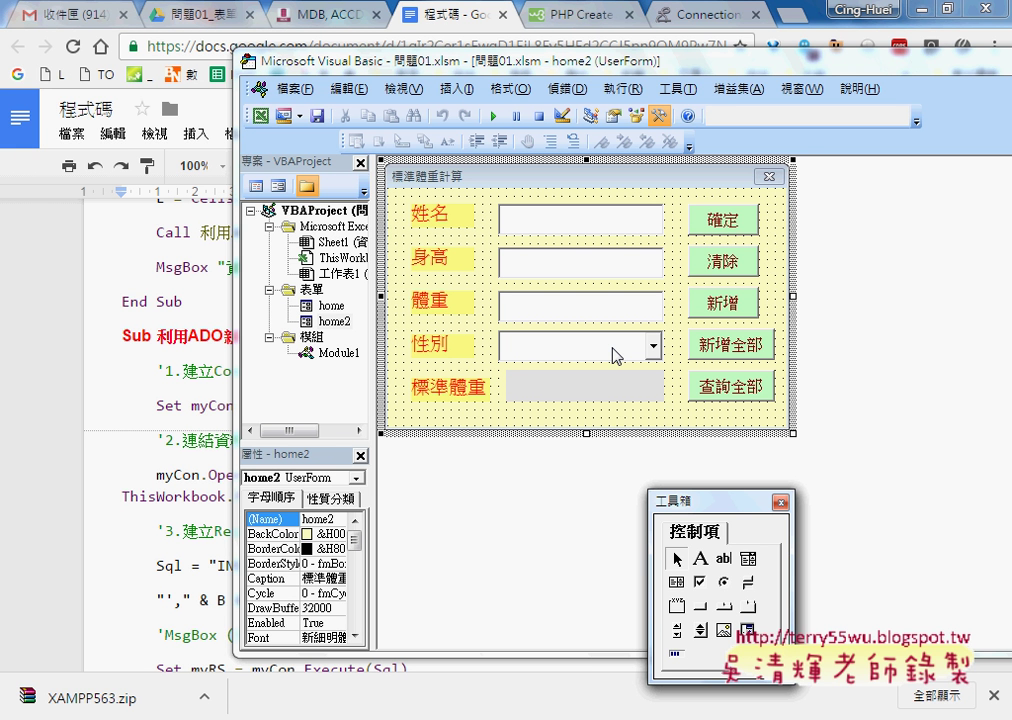
Step: Scroll to Private Sub B5_Click and highlight the Provider…問題1.accdb string after myCon.Open
click(110, 347)
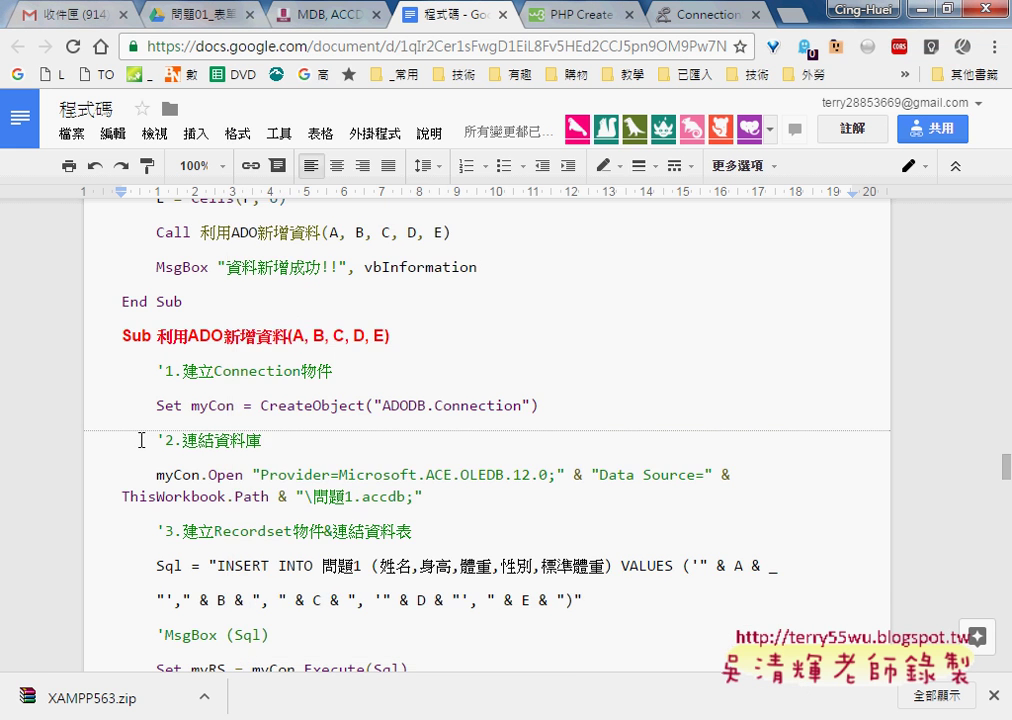
scroll(139, 441, down, 3)
scroll(139, 441, down, 5)
scroll(139, 441, down, 1)
scroll(140, 441, down, 5)
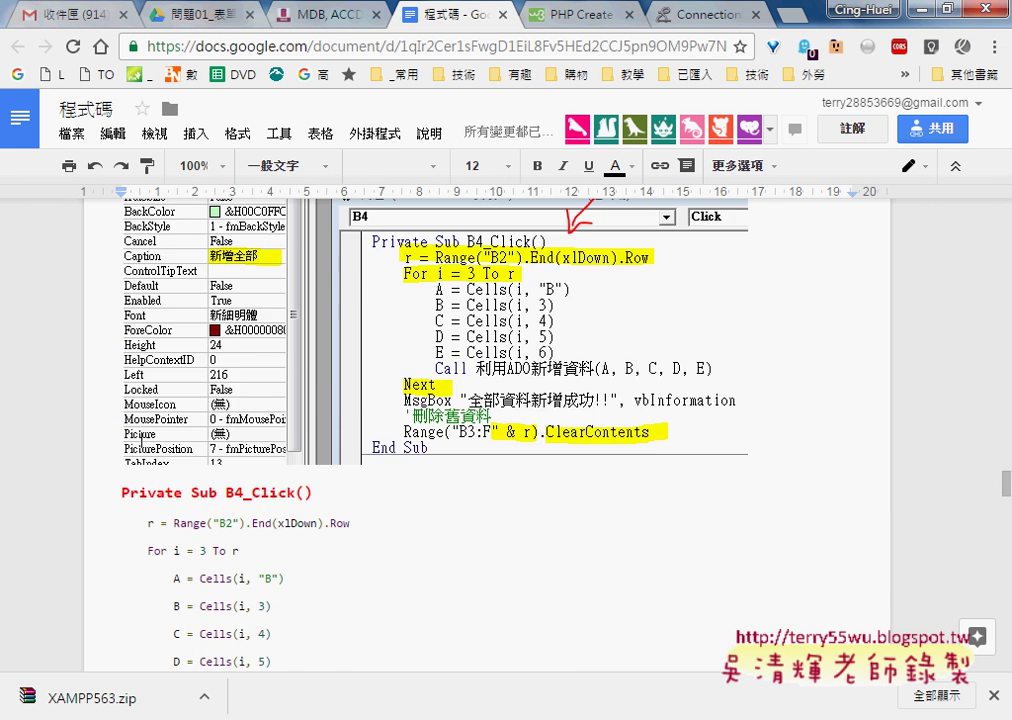
scroll(141, 441, down, 2)
scroll(141, 441, down, 3)
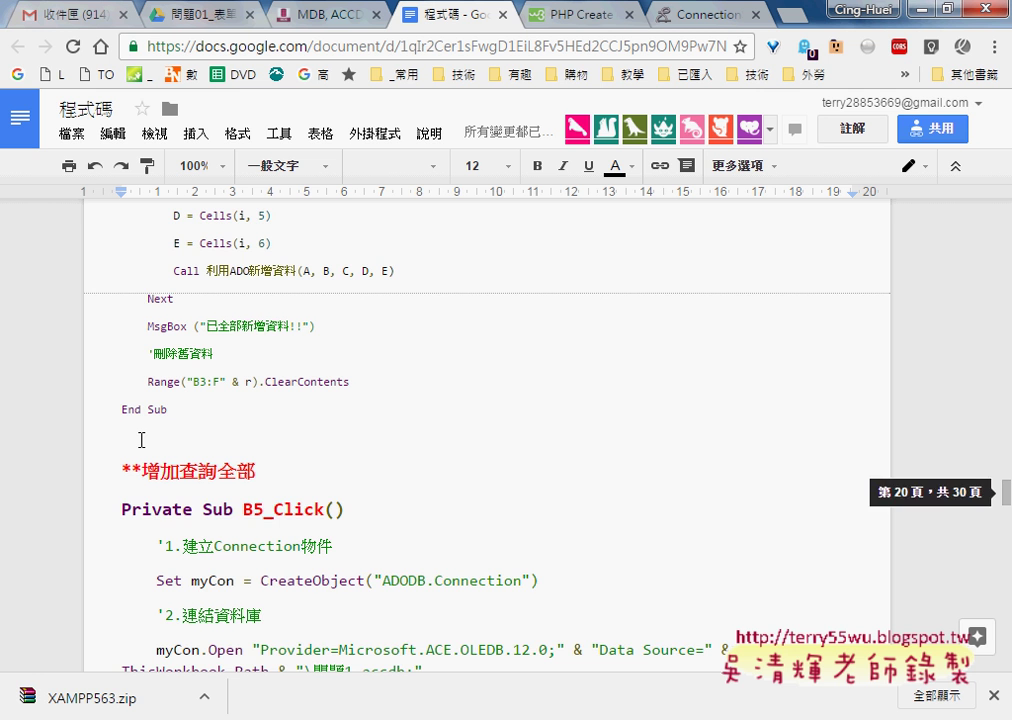
scroll(232, 532, down, 2)
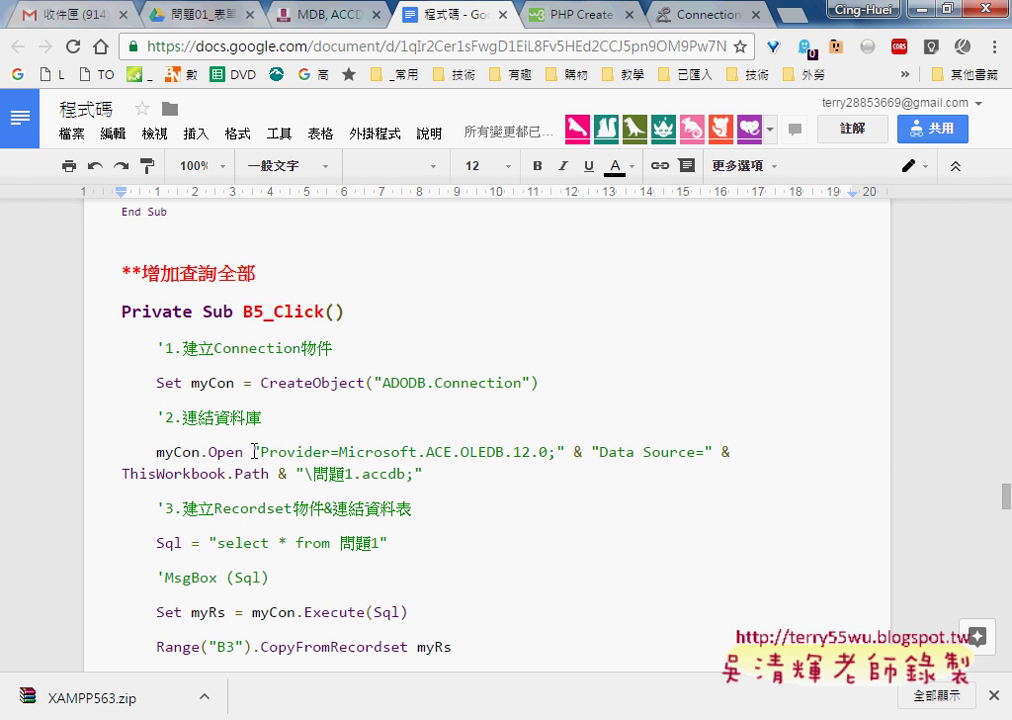
drag(214, 414, 261, 416)
drag(254, 451, 435, 477)
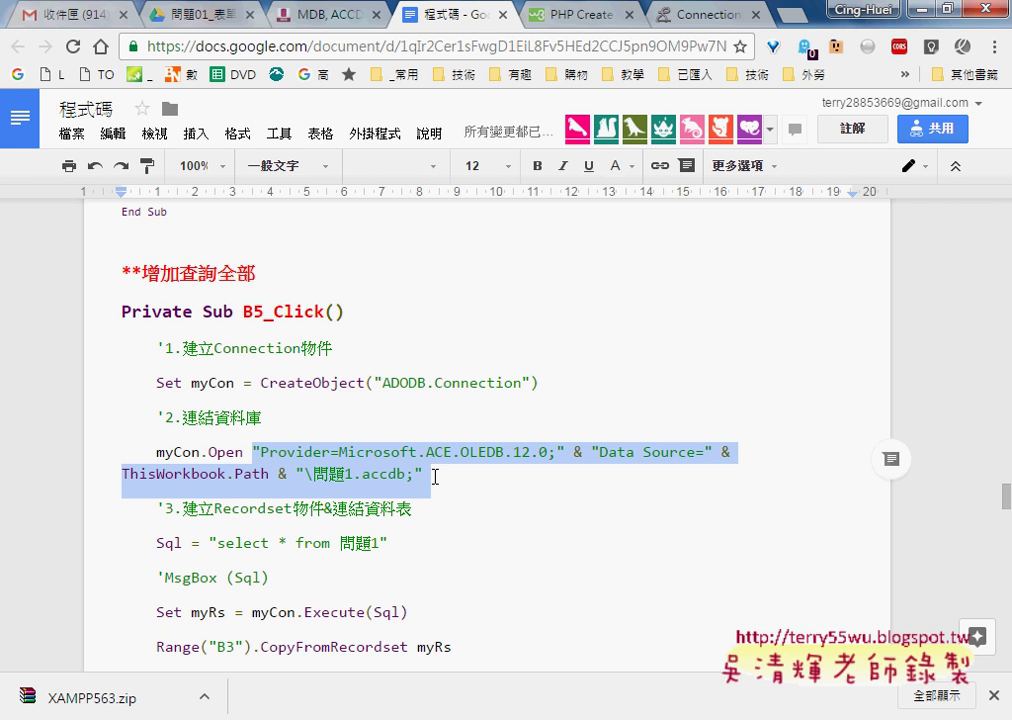
Step: Highlight myCon.Open, ADODB.Connection, Provider, Data Source and 問題1.accdb in turn, then the whole string
click(238, 453)
drag(238, 453, 156, 453)
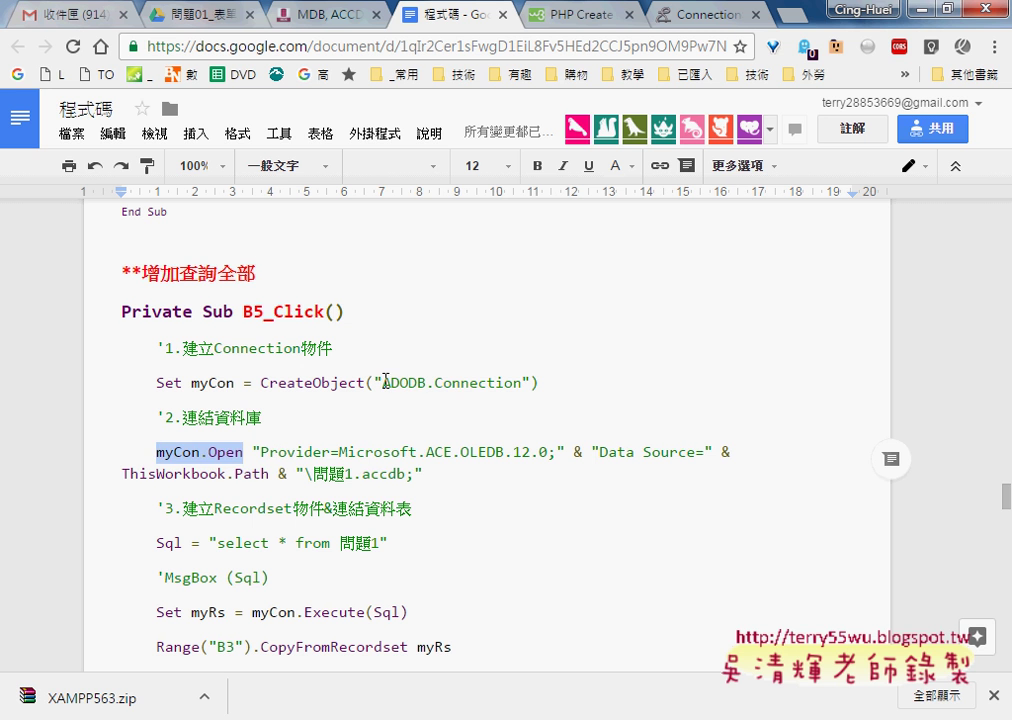
drag(383, 382, 528, 383)
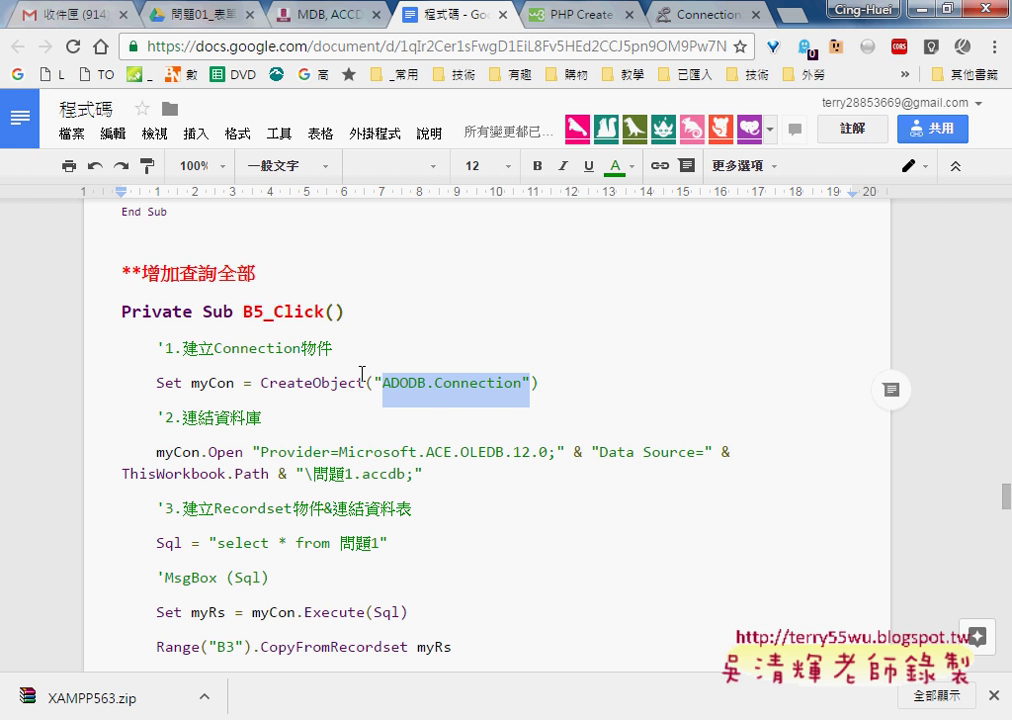
drag(253, 452, 560, 458)
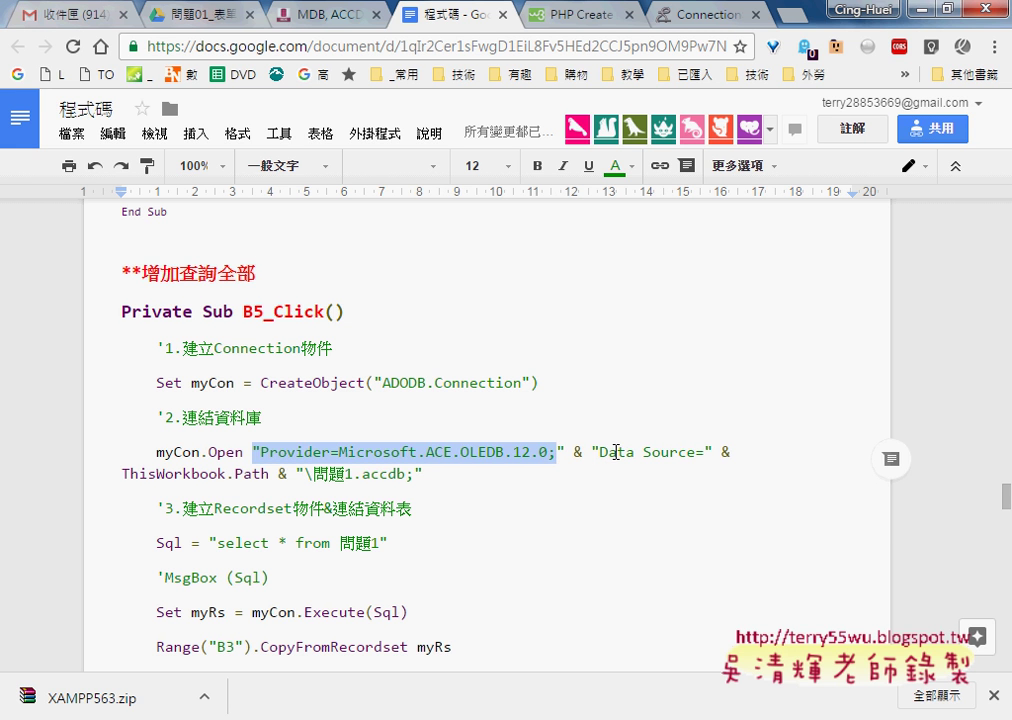
drag(601, 456, 703, 455)
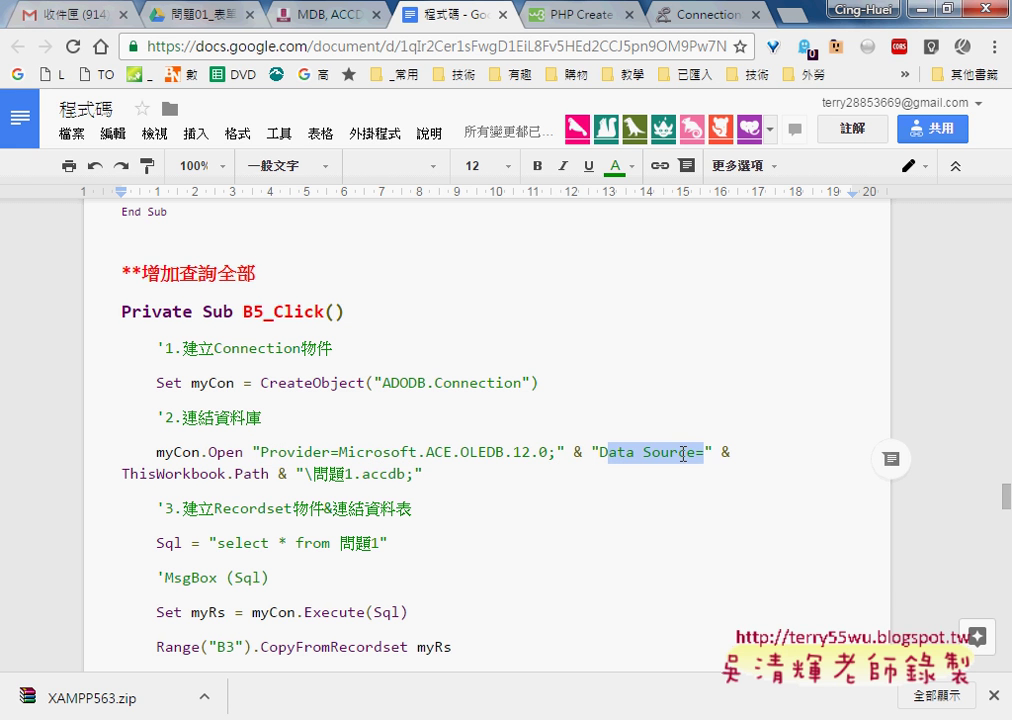
drag(313, 476, 411, 476)
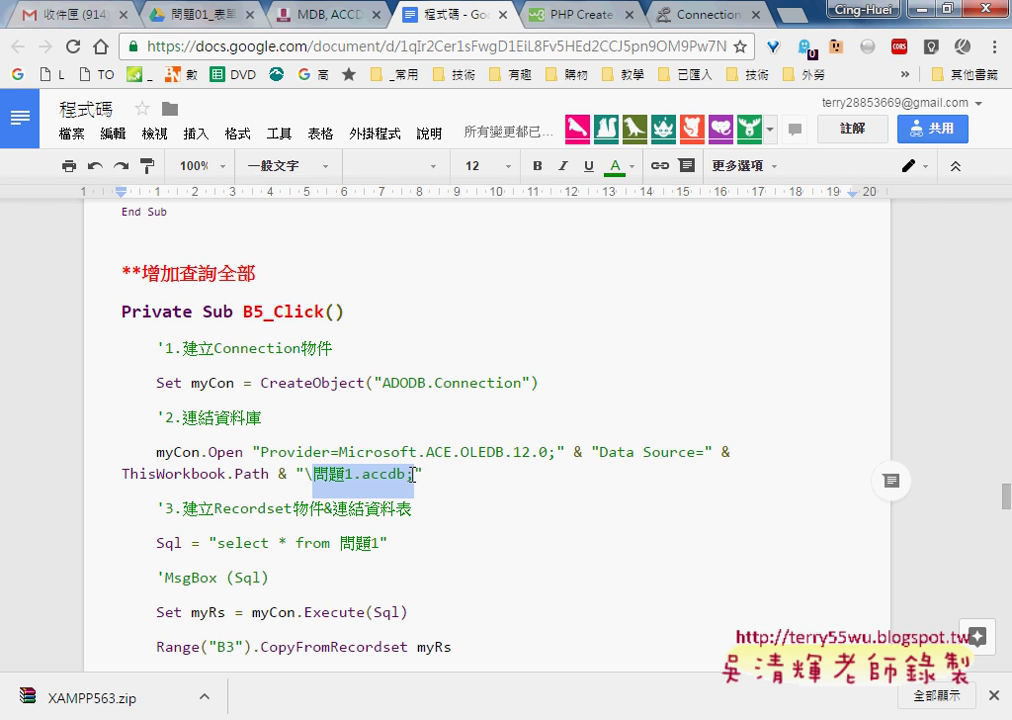
drag(253, 452, 429, 484)
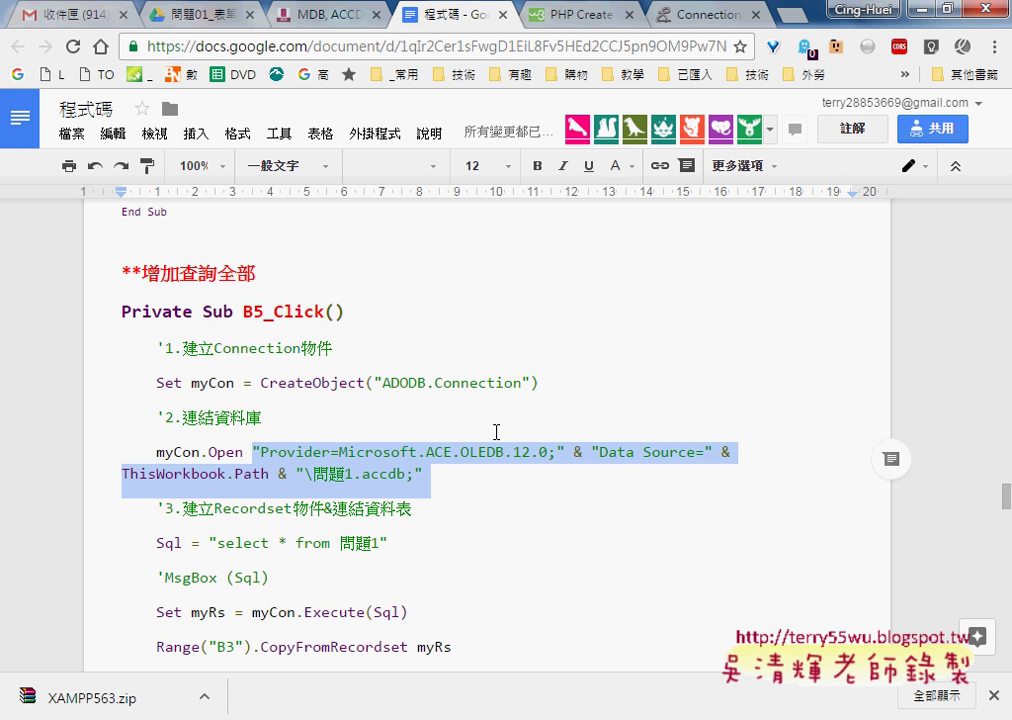
click(684, 24)
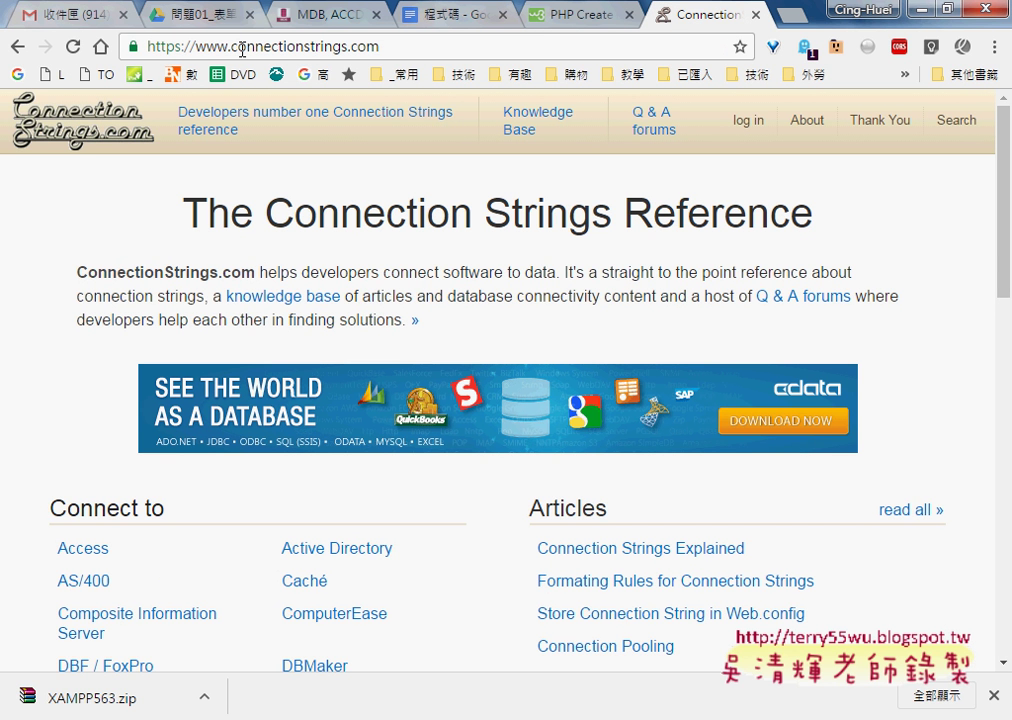
drag(197, 47, 302, 50)
drag(304, 47, 346, 51)
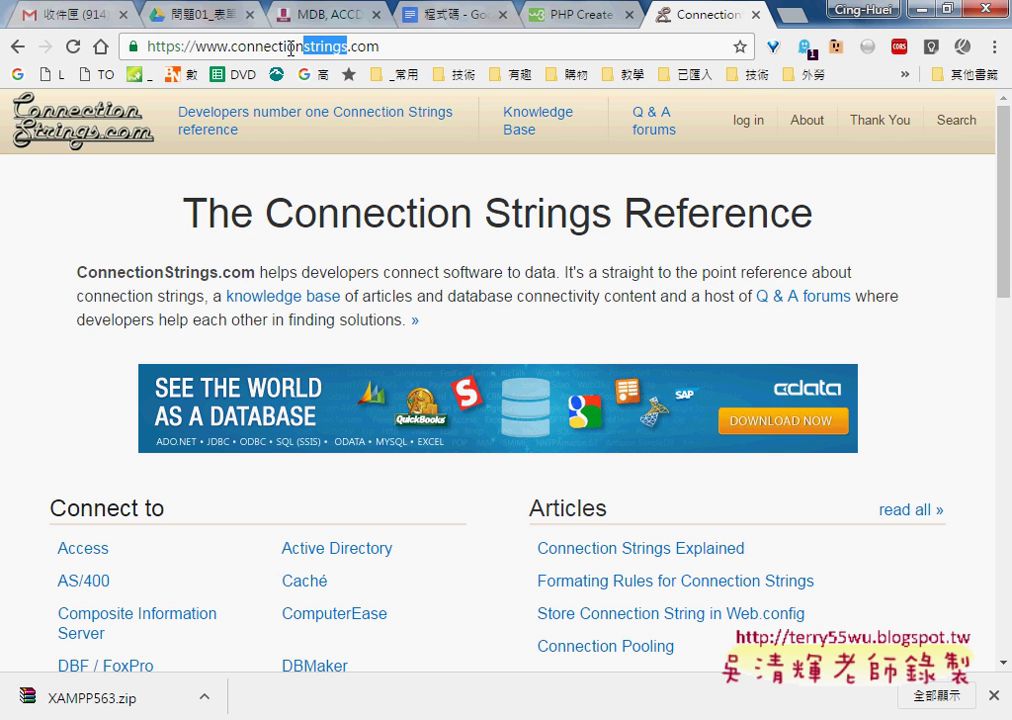
drag(232, 50, 354, 49)
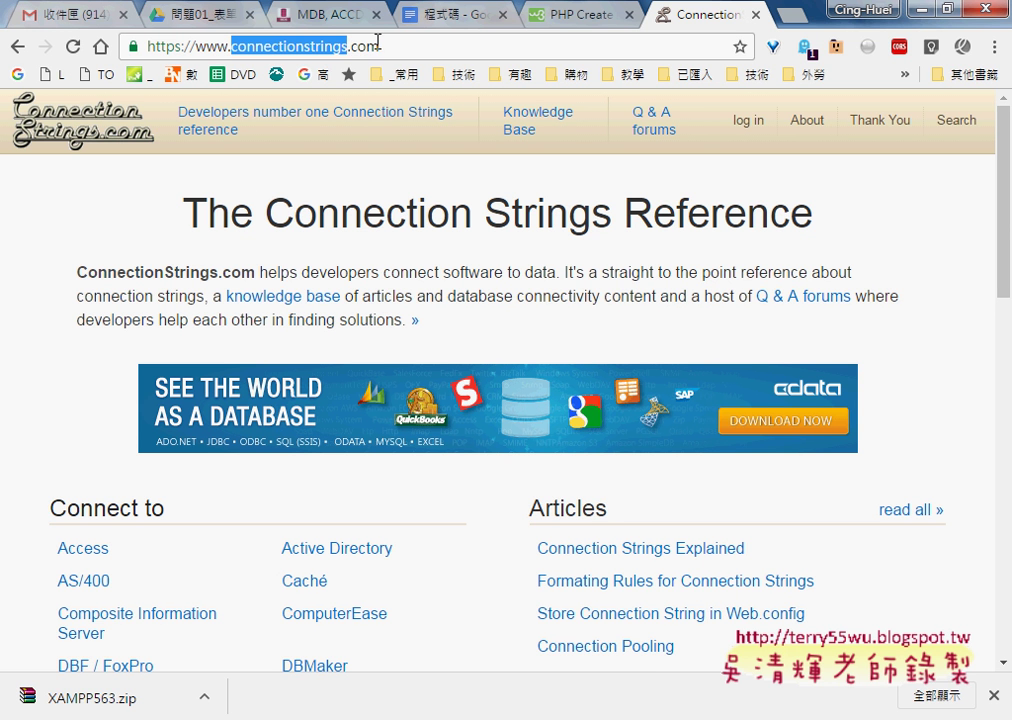
click(437, 26)
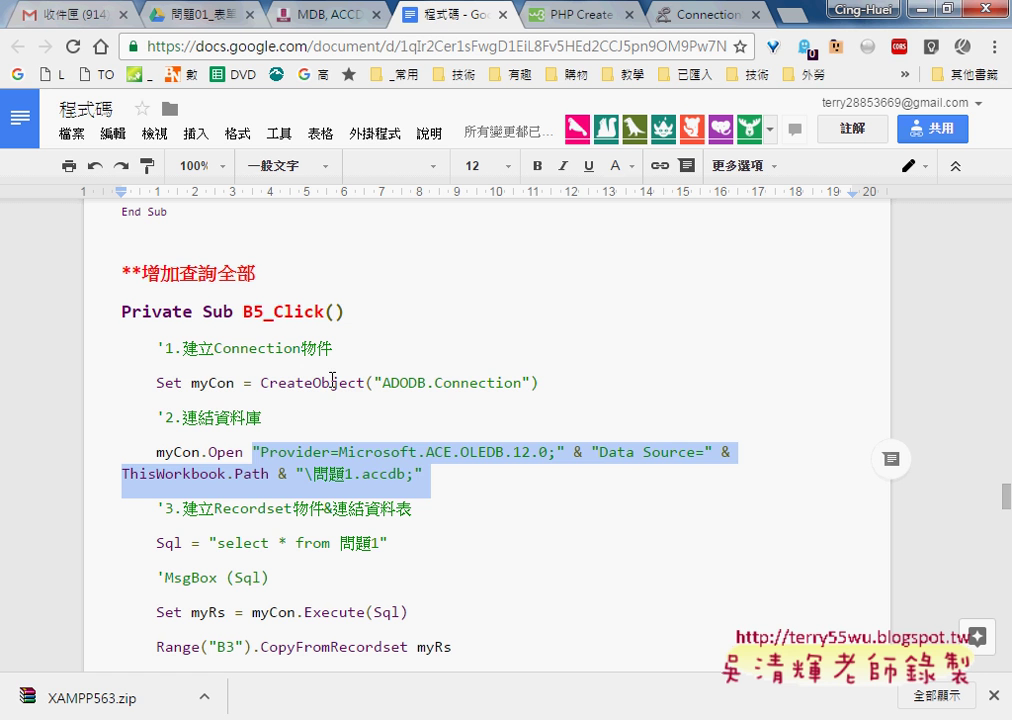
Step: Reselect the CreateObject ADODB.Connection line and the myCon.Open connection string, then return to ConnectionStrings.com
drag(160, 383, 548, 384)
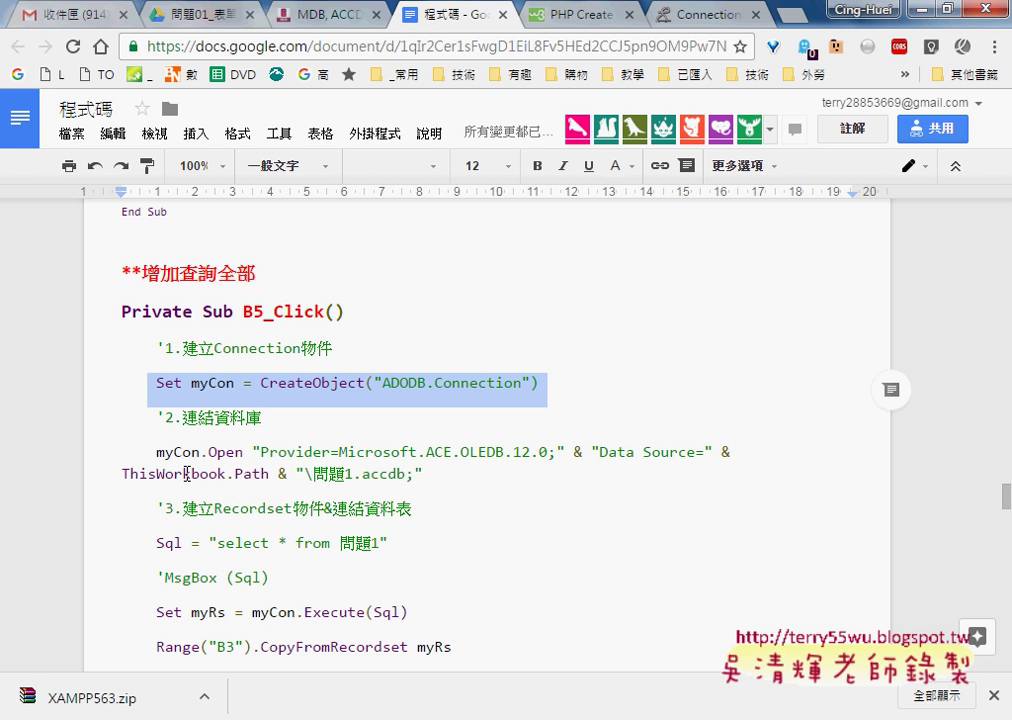
scroll(391, 478, down, 1)
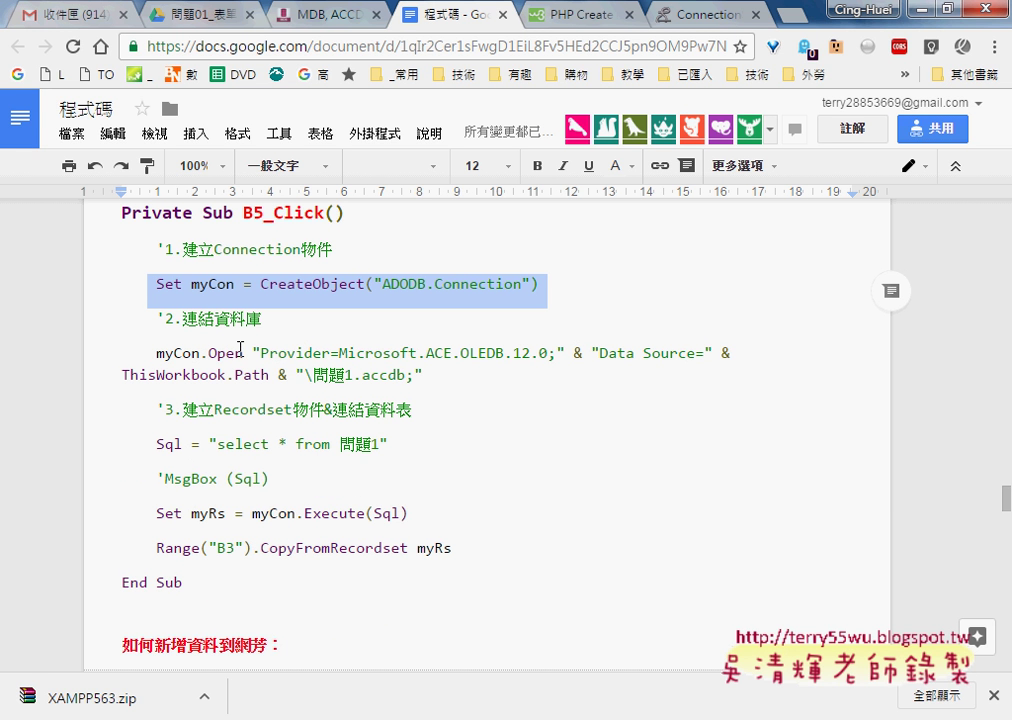
drag(252, 353, 430, 376)
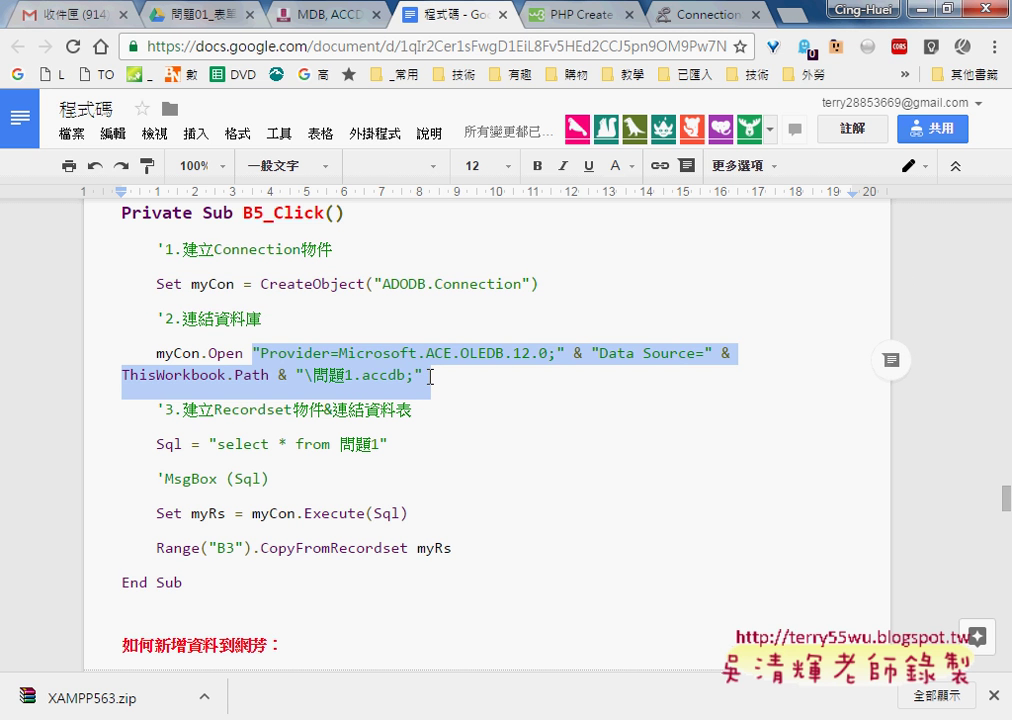
click(705, 15)
double_click(290, 46)
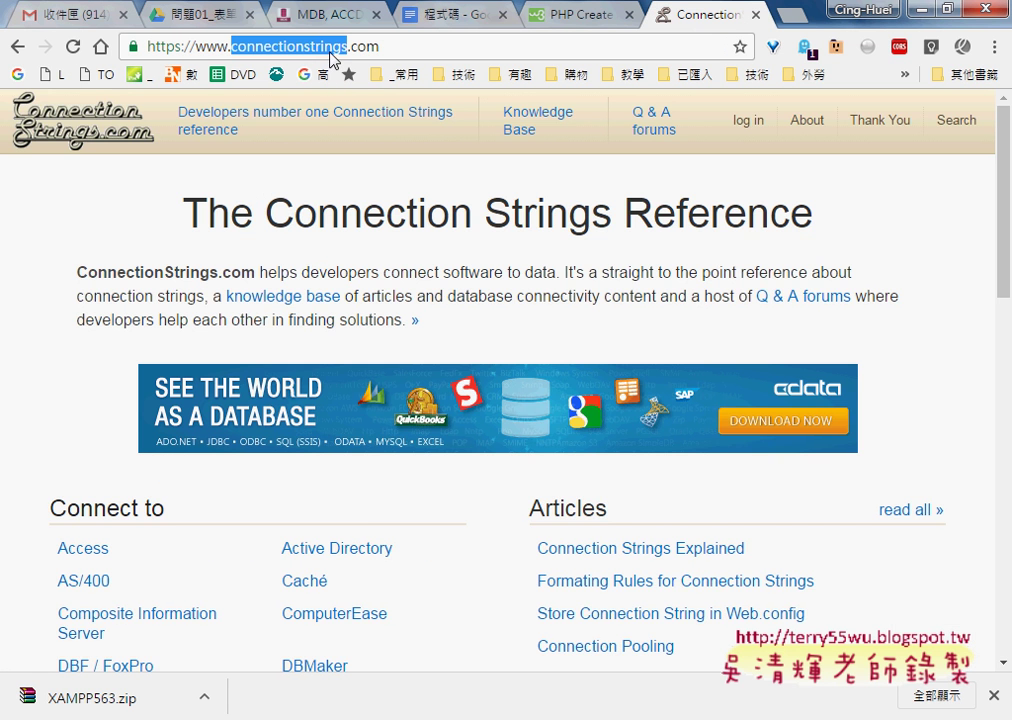
scroll(327, 390, down, 2)
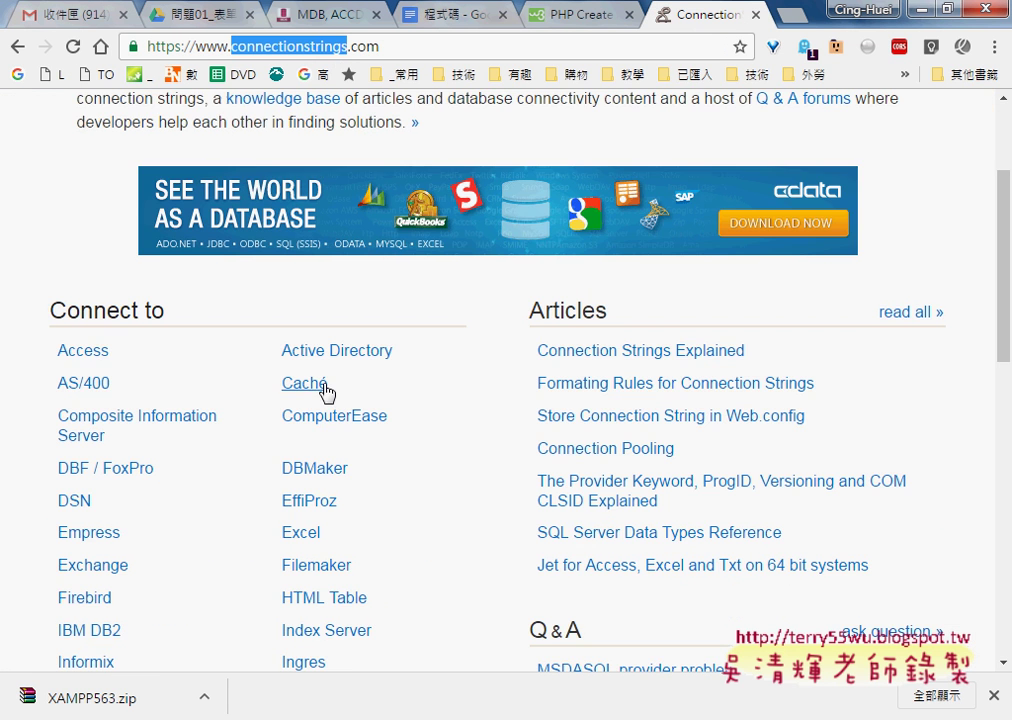
click(99, 360)
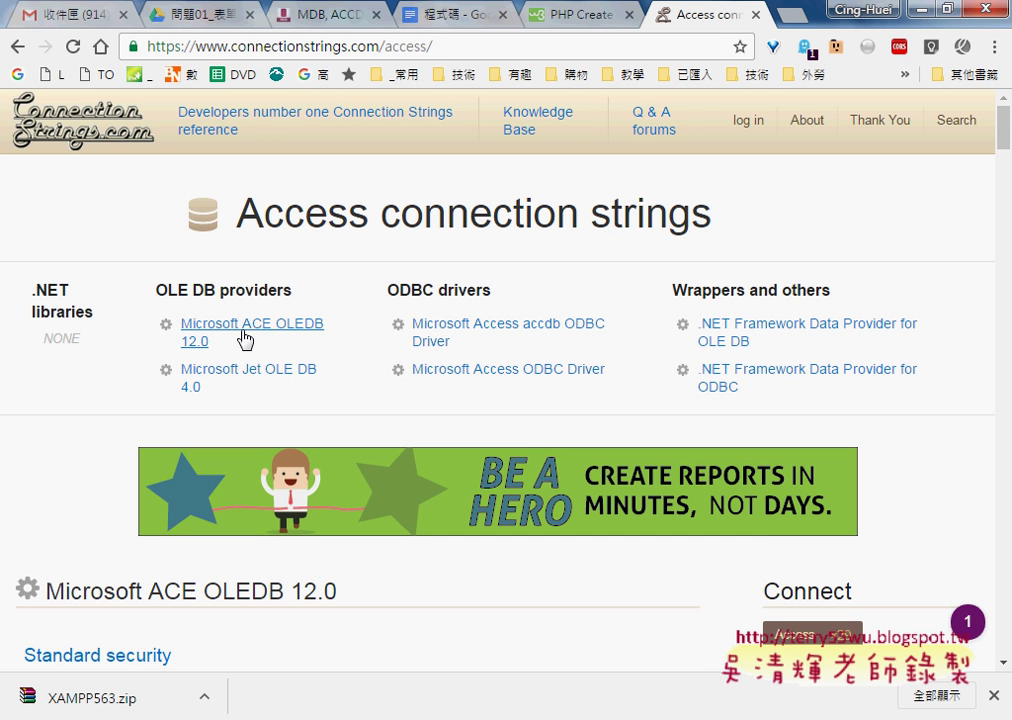
scroll(244, 340, down, 2)
scroll(242, 334, down, 1)
scroll(250, 328, down, 1)
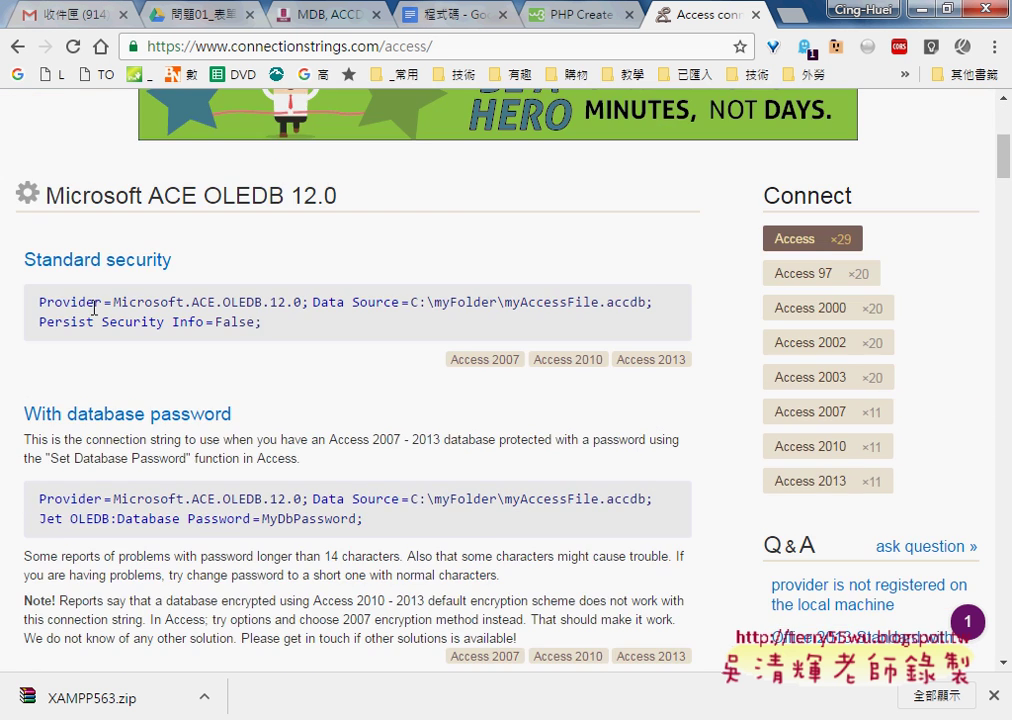
mouse_move(38, 304)
mouse_down()
mouse_move(569, 300)
mouse_move(655, 305)
mouse_move(658, 316)
mouse_up()
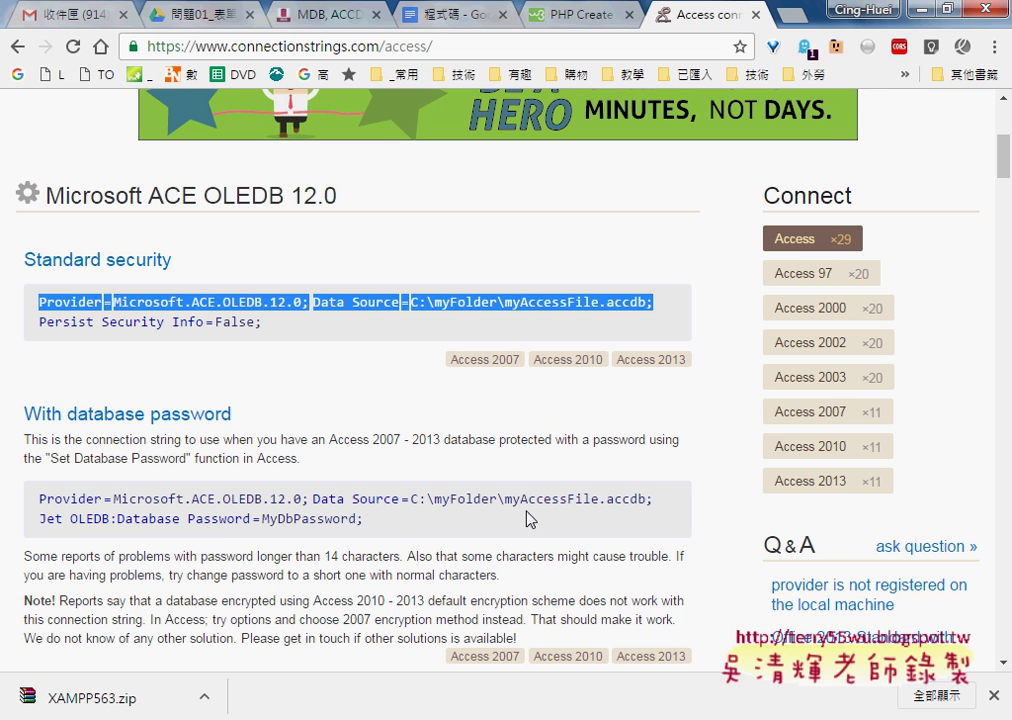
drag(372, 520, 38, 496)
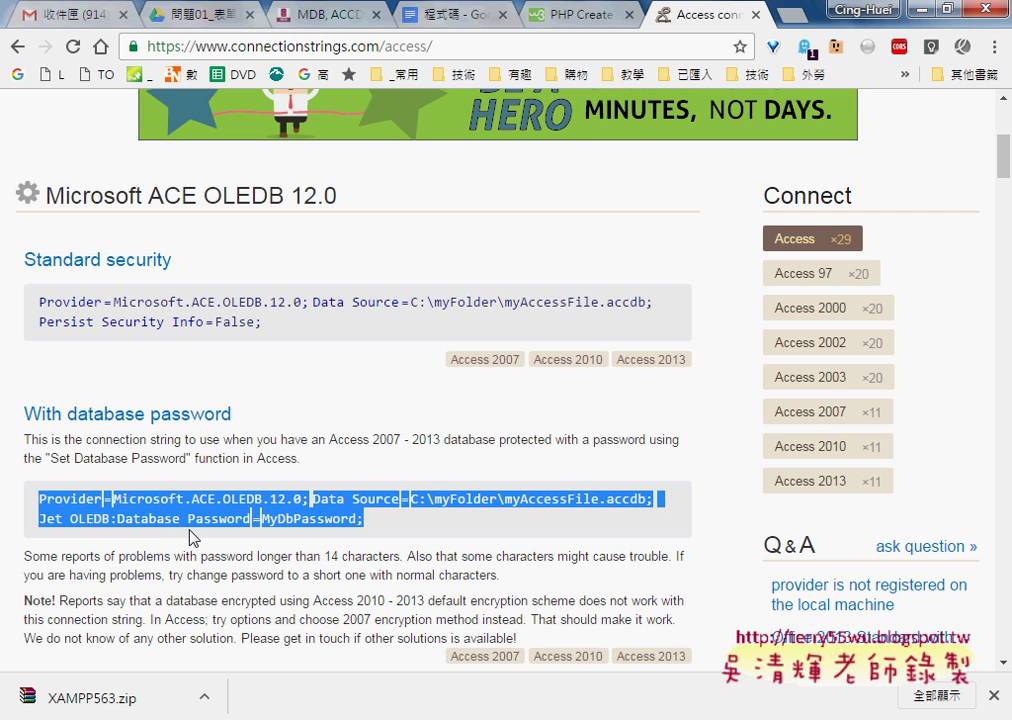
drag(38, 301, 503, 305)
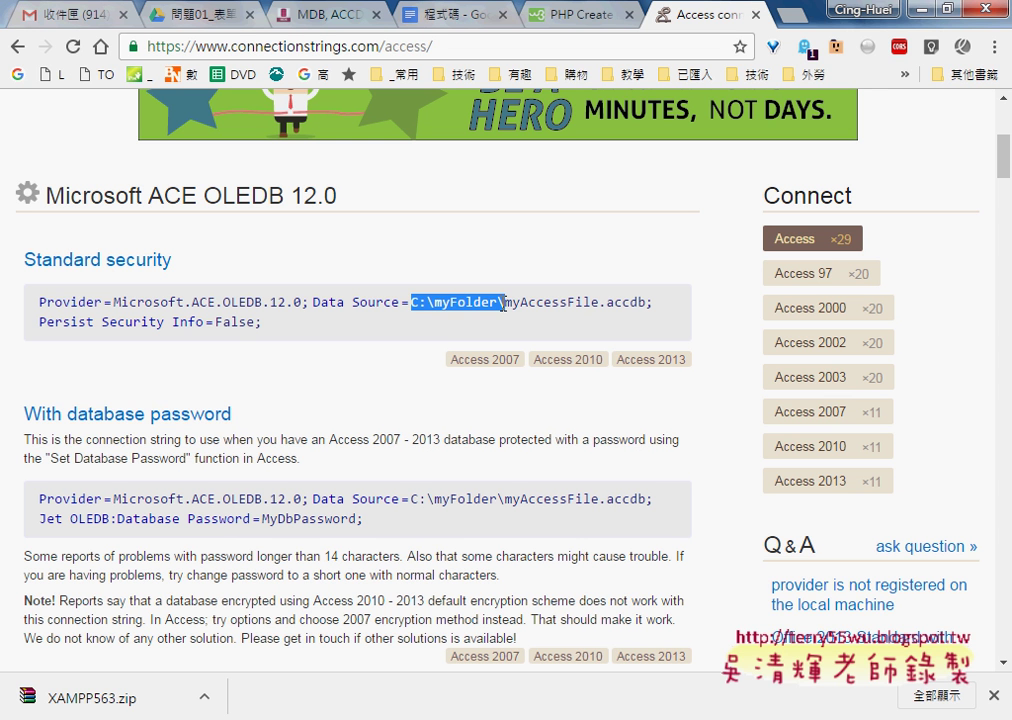
drag(39, 321, 137, 322)
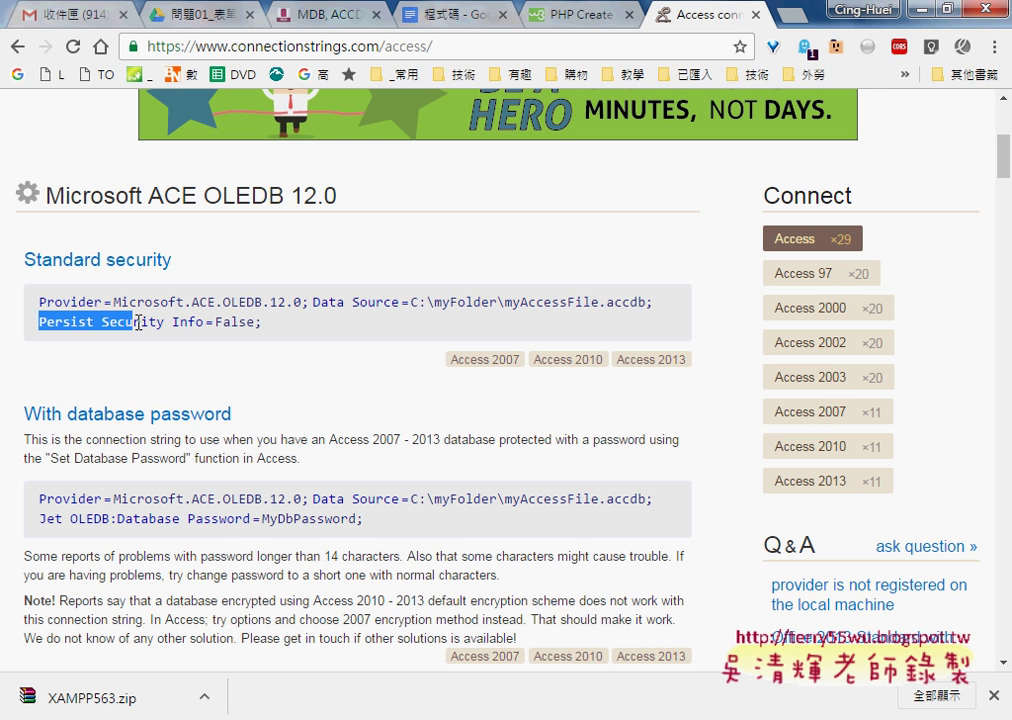
drag(38, 301, 657, 306)
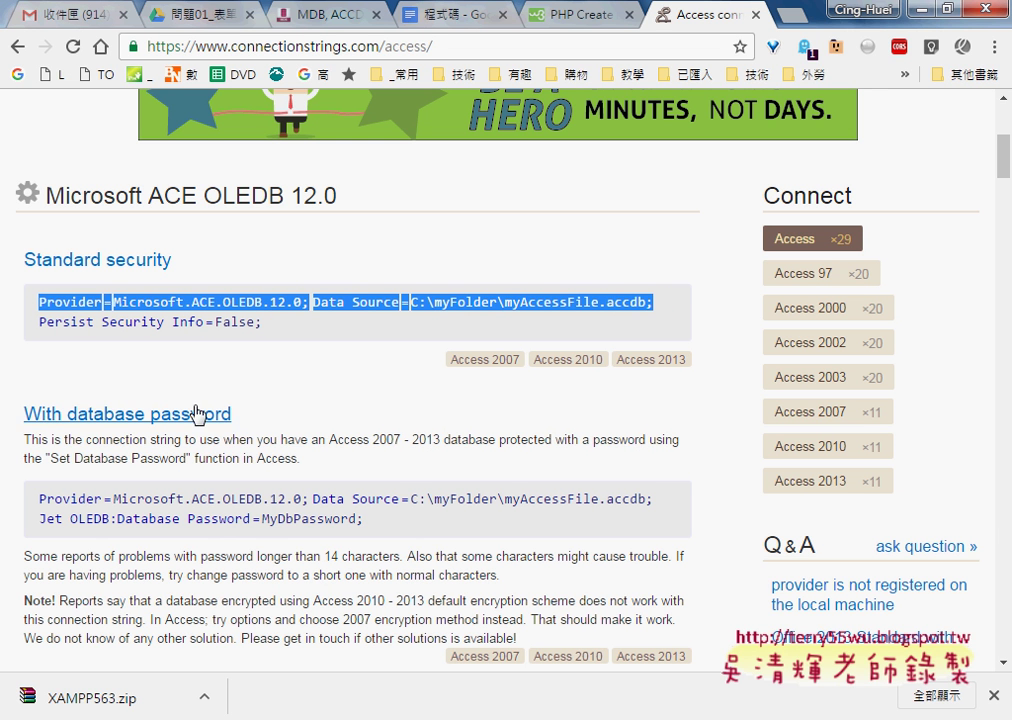
scroll(245, 425, down, 1)
scroll(251, 421, down, 2)
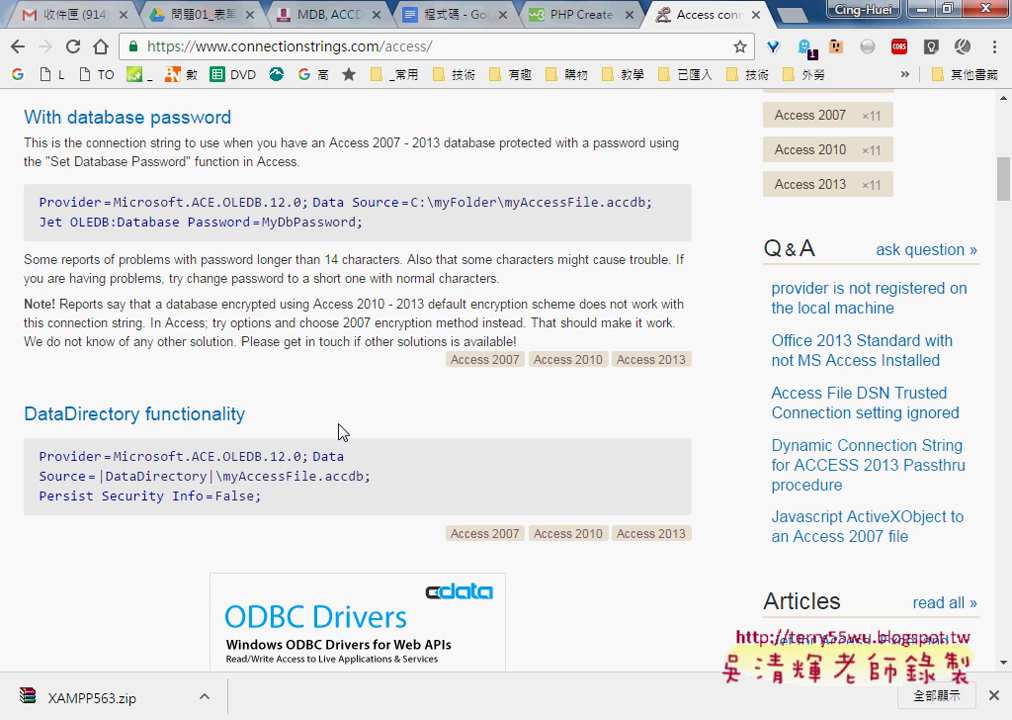
scroll(338, 431, down, 2)
scroll(338, 431, down, 1)
scroll(338, 431, down, 2)
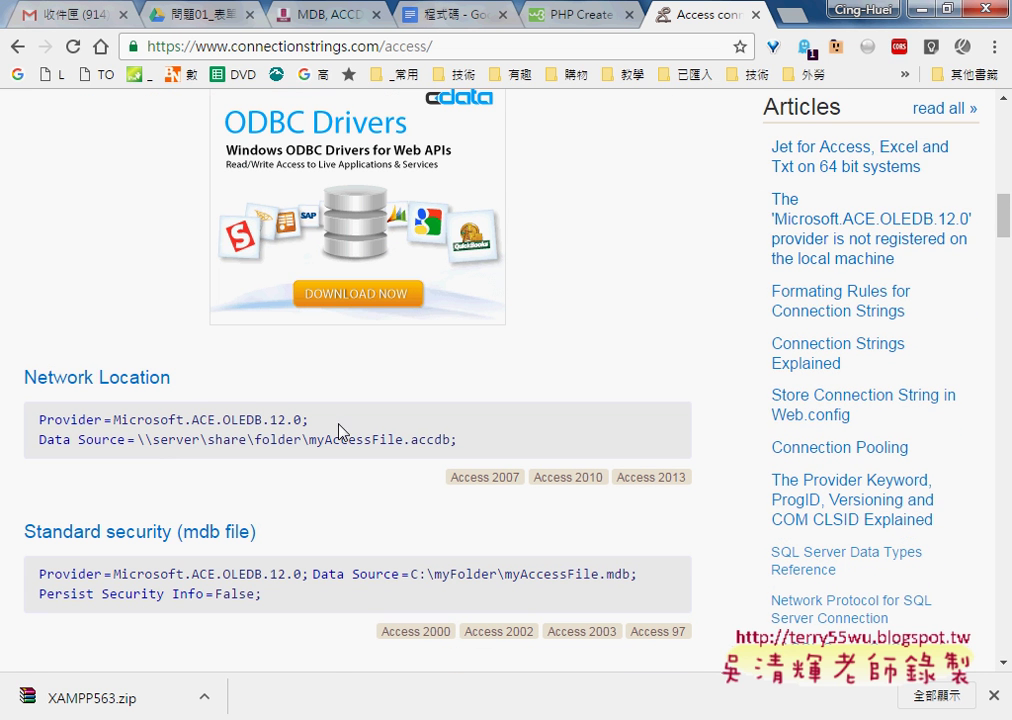
drag(24, 377, 172, 378)
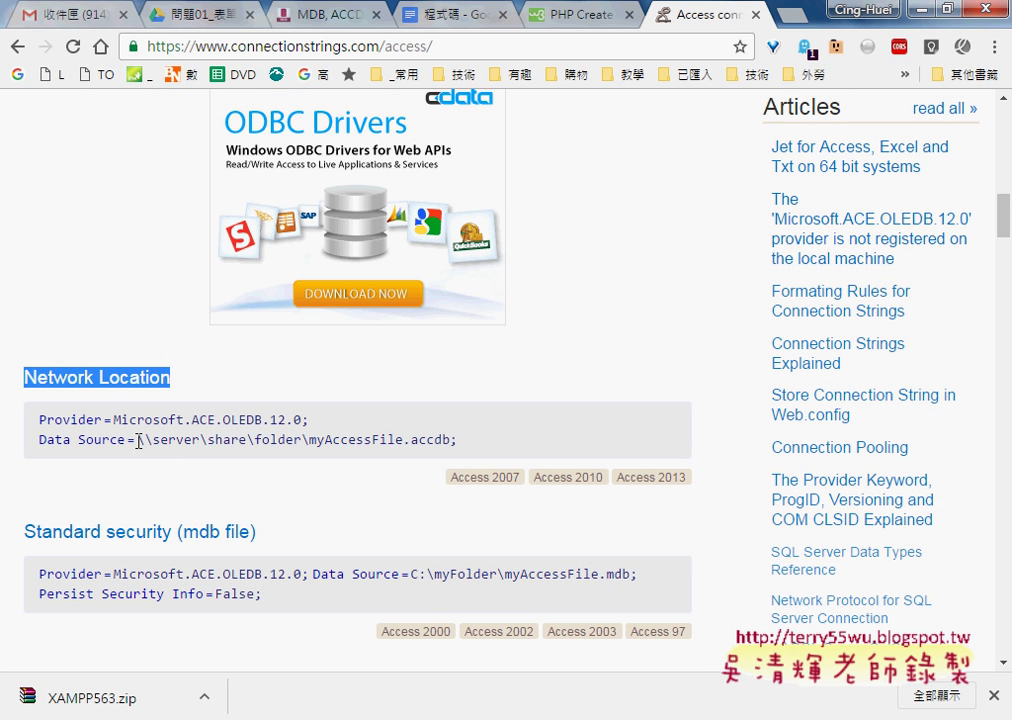
drag(138, 441, 152, 441)
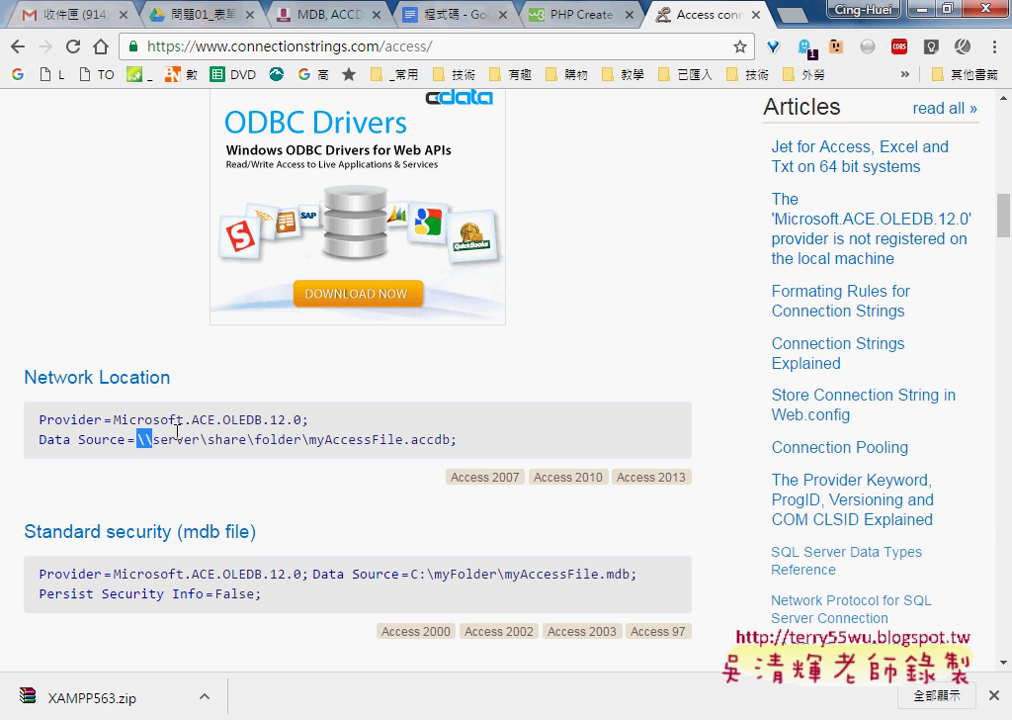
drag(200, 441, 157, 441)
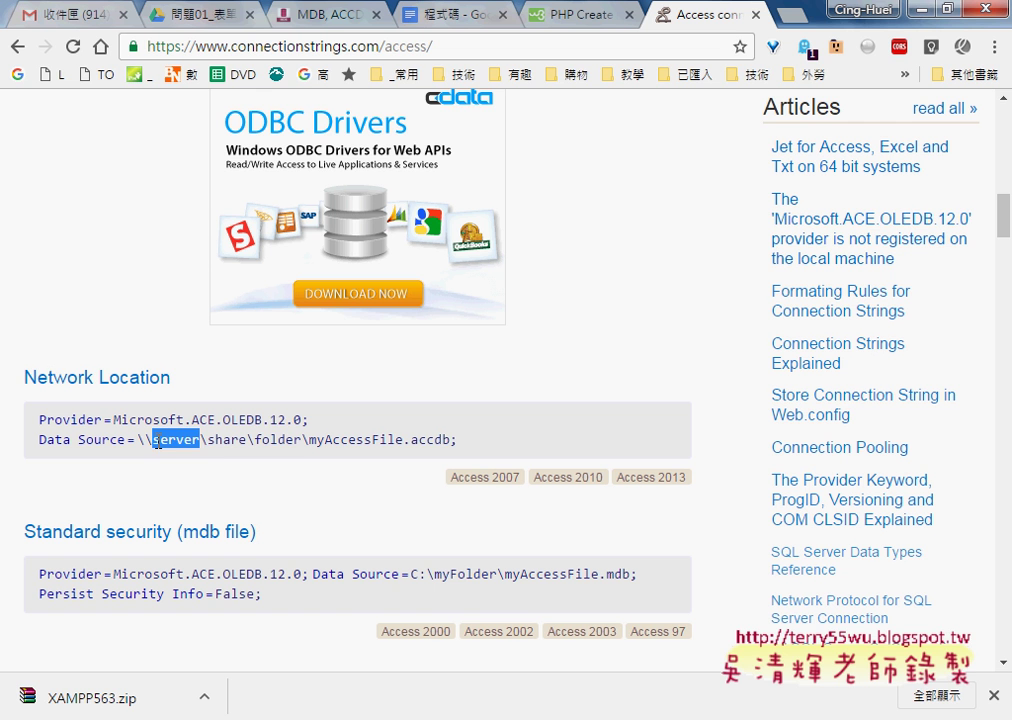
click(300, 441)
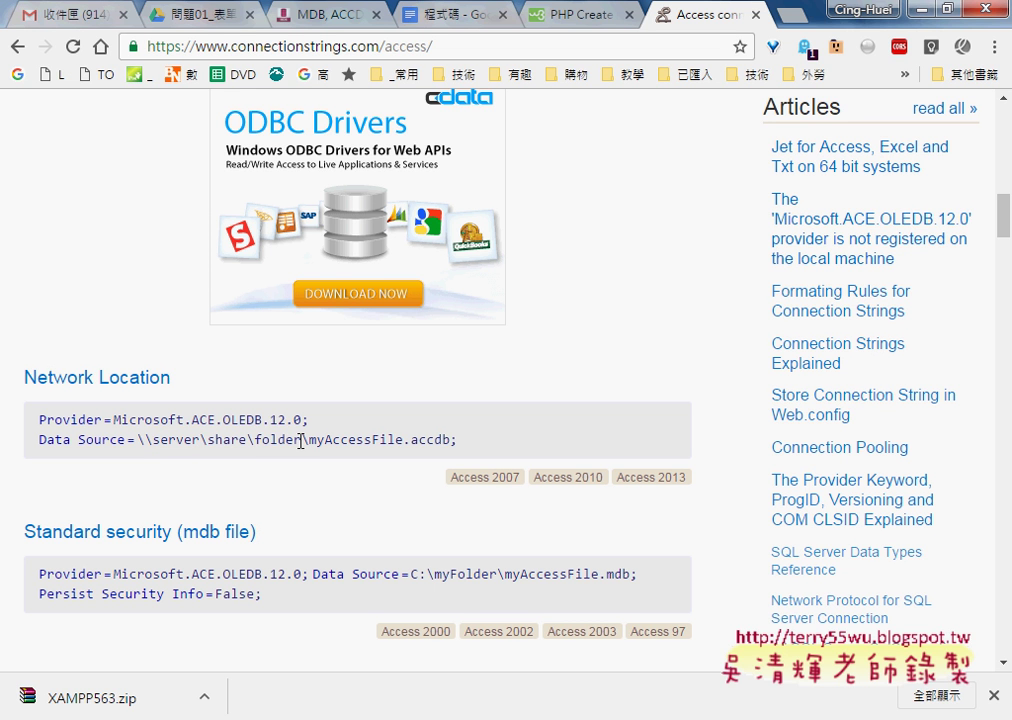
drag(300, 441, 215, 441)
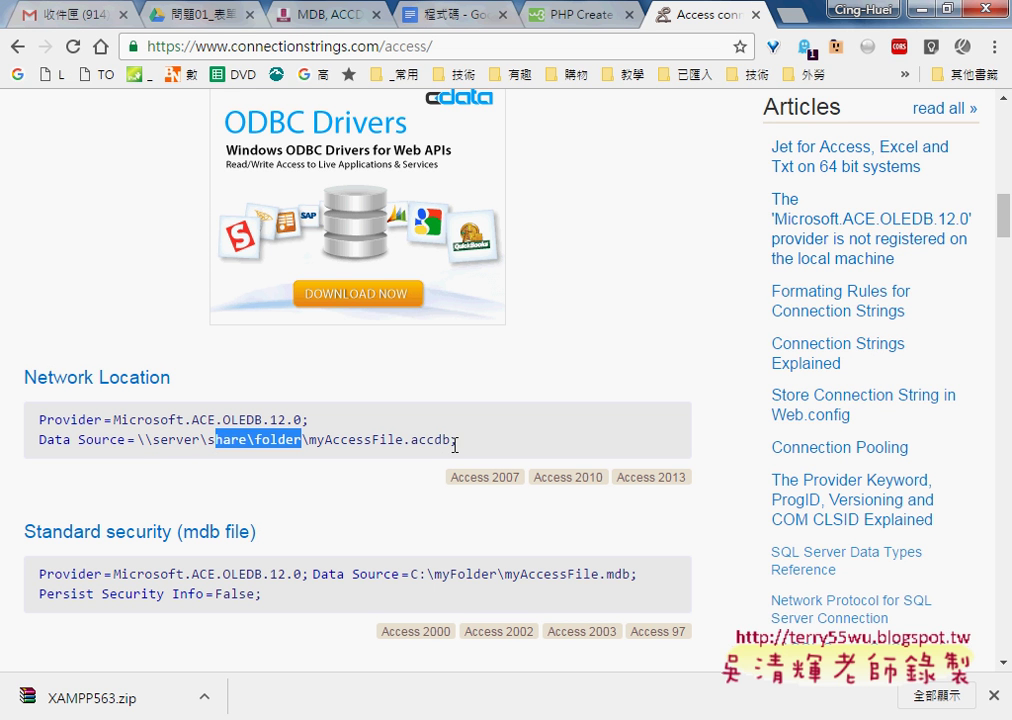
drag(457, 441, 138, 441)
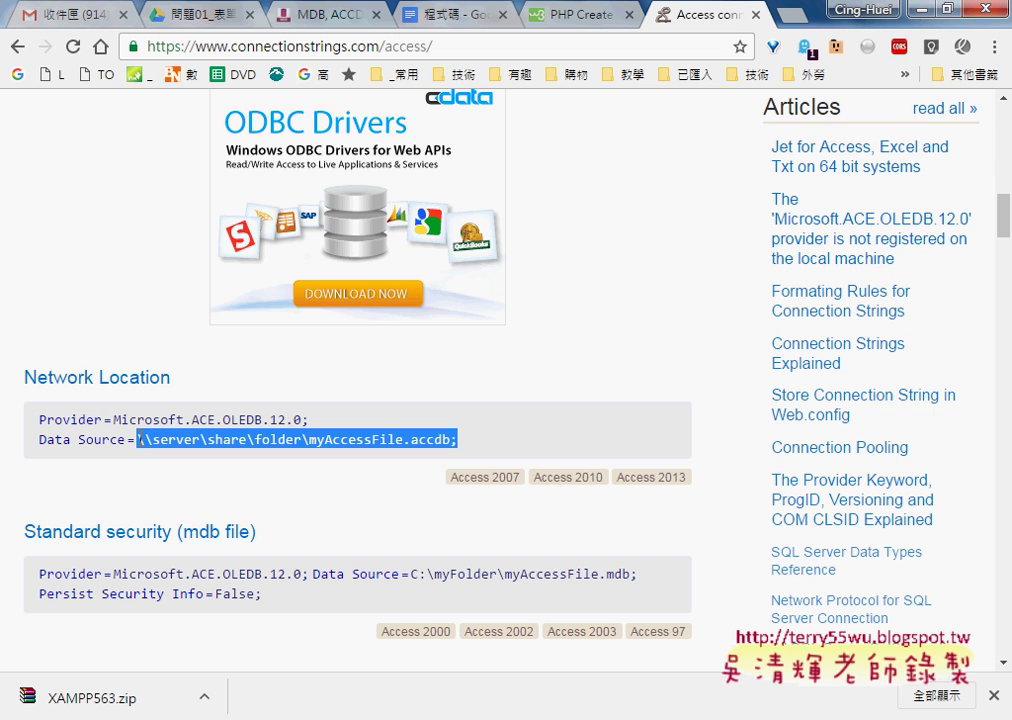
scroll(163, 452, up, 2)
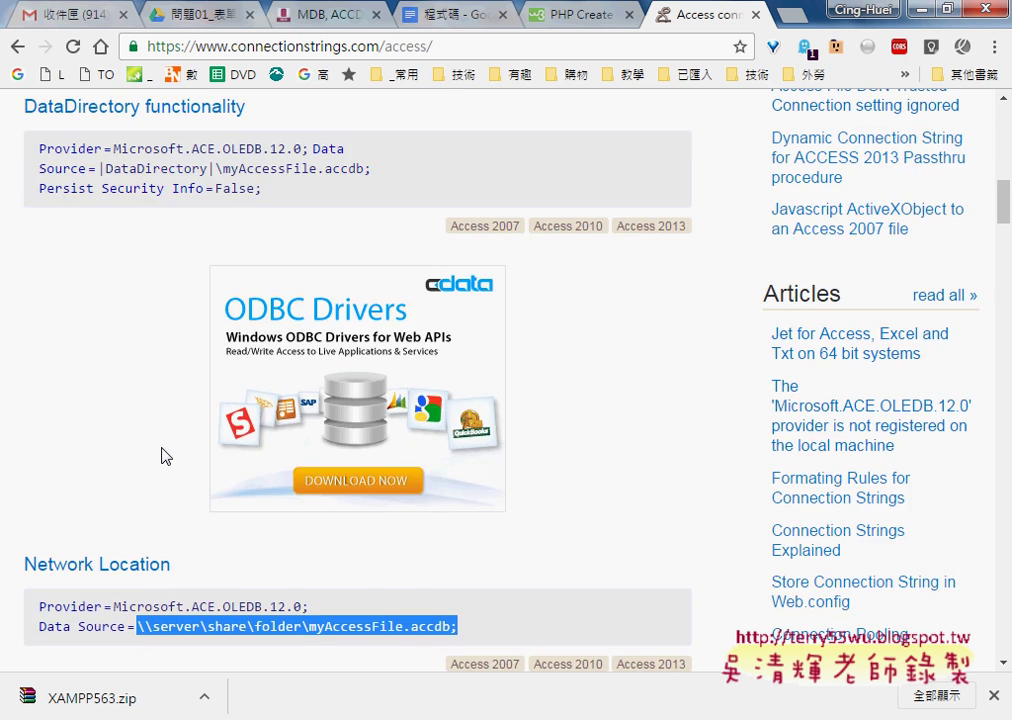
scroll(165, 452, up, 3)
scroll(167, 448, up, 2)
scroll(150, 400, up, 10)
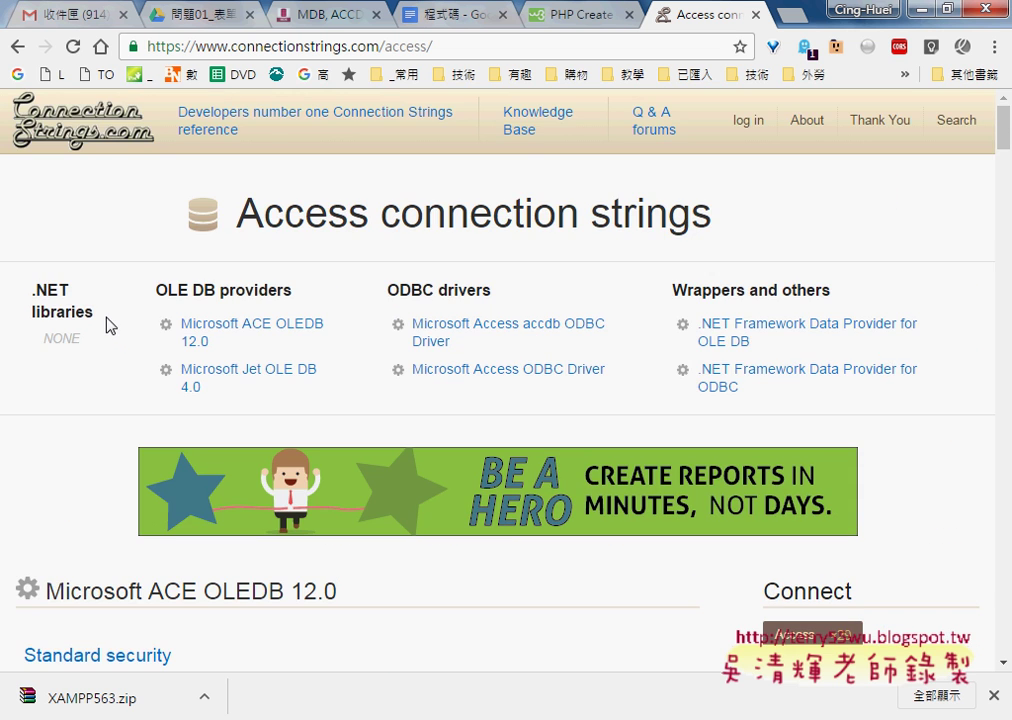
Step: Go back to the ConnectionStrings.com home page and follow the MySQL link in the Connect to list
click(17, 46)
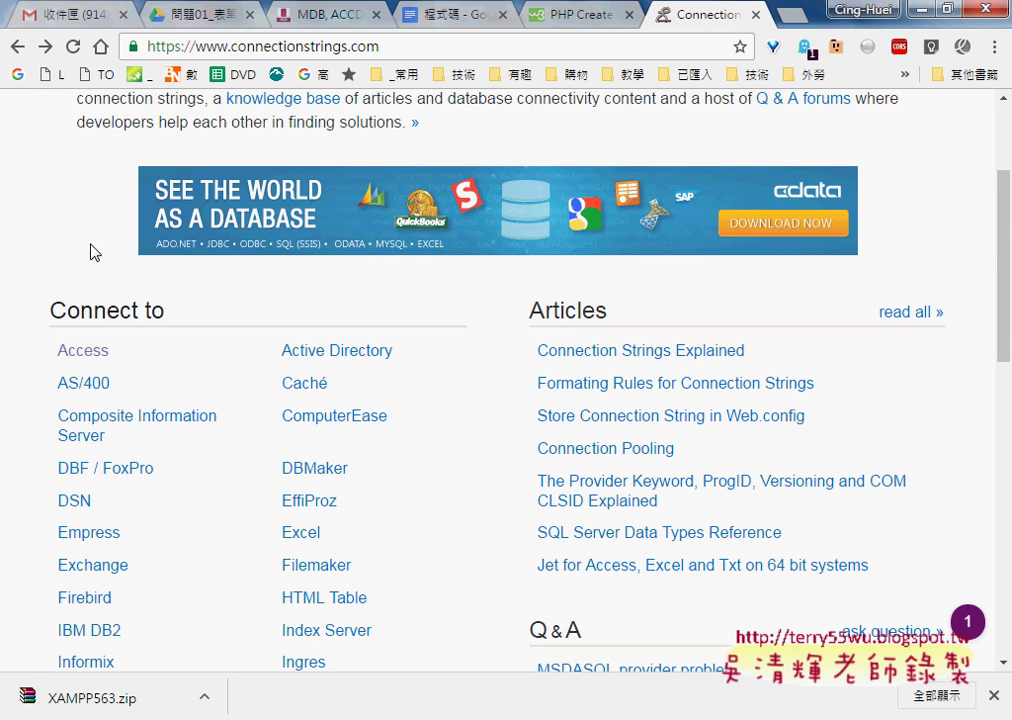
scroll(91, 357, up, 2)
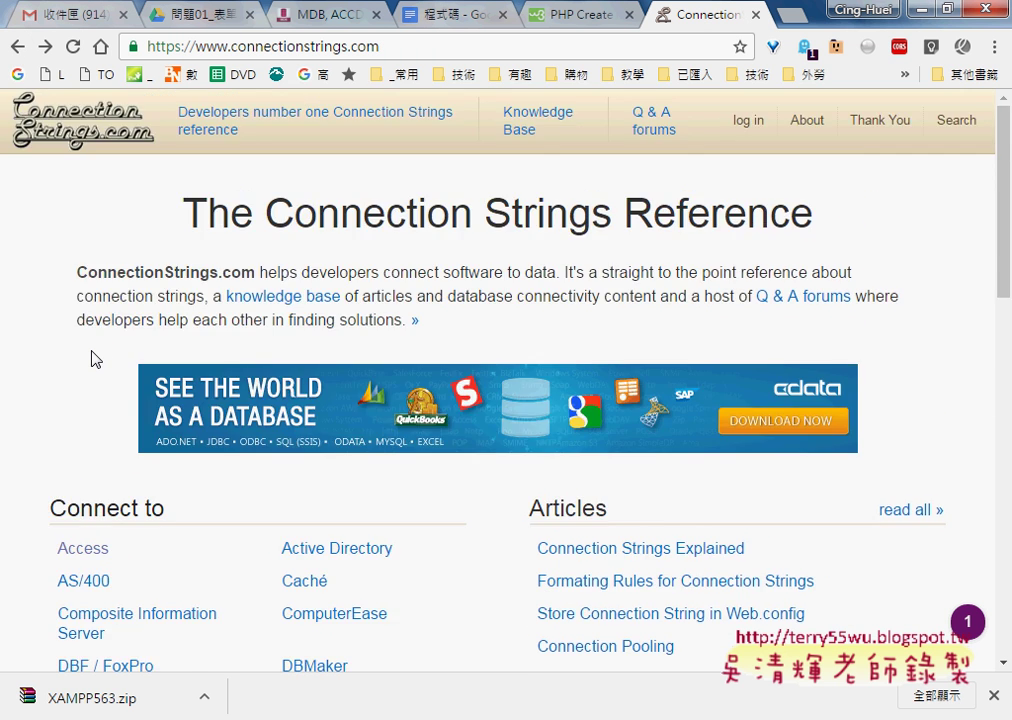
scroll(91, 357, down, 1)
scroll(91, 357, down, 2)
scroll(93, 360, down, 1)
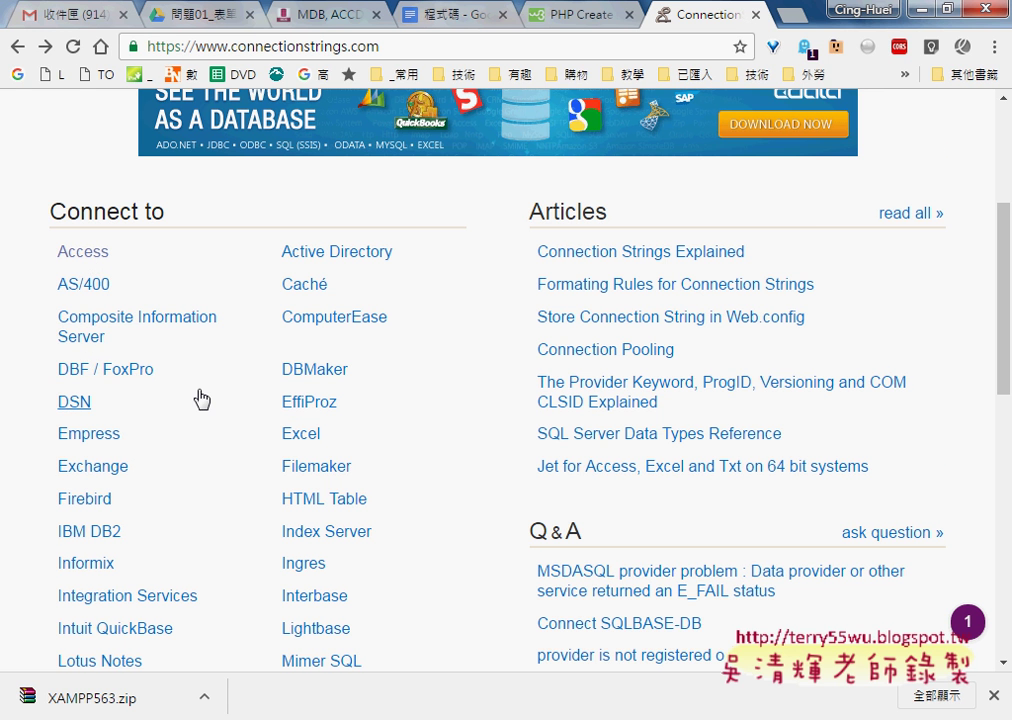
scroll(205, 401, down, 2)
scroll(210, 402, down, 1)
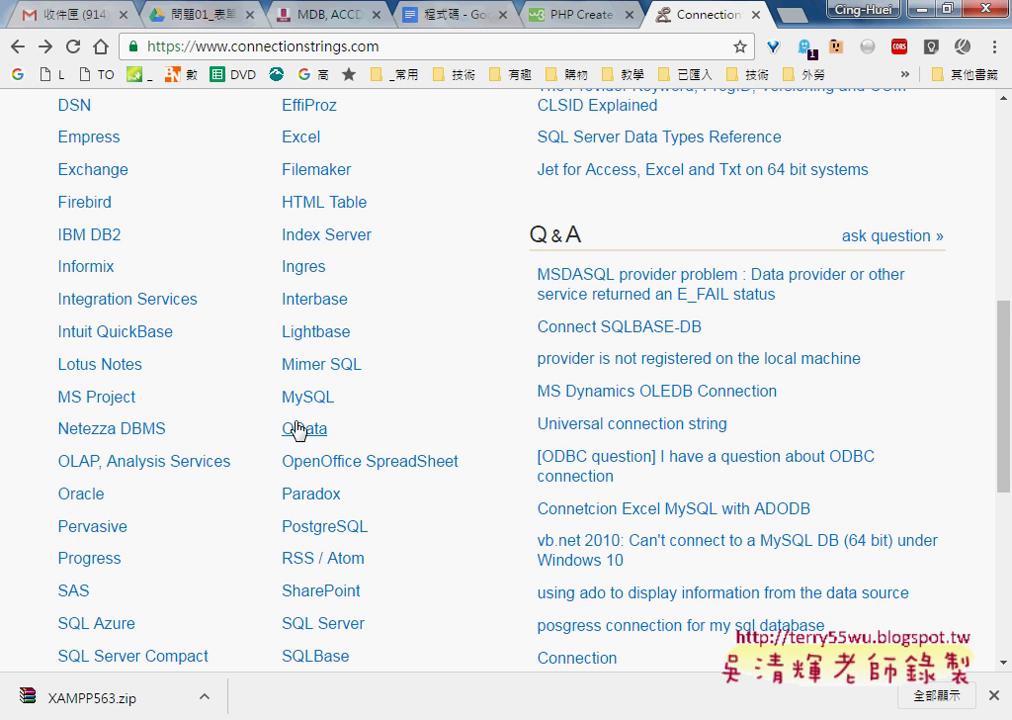
scroll(293, 430, down, 1)
scroll(297, 430, down, 1)
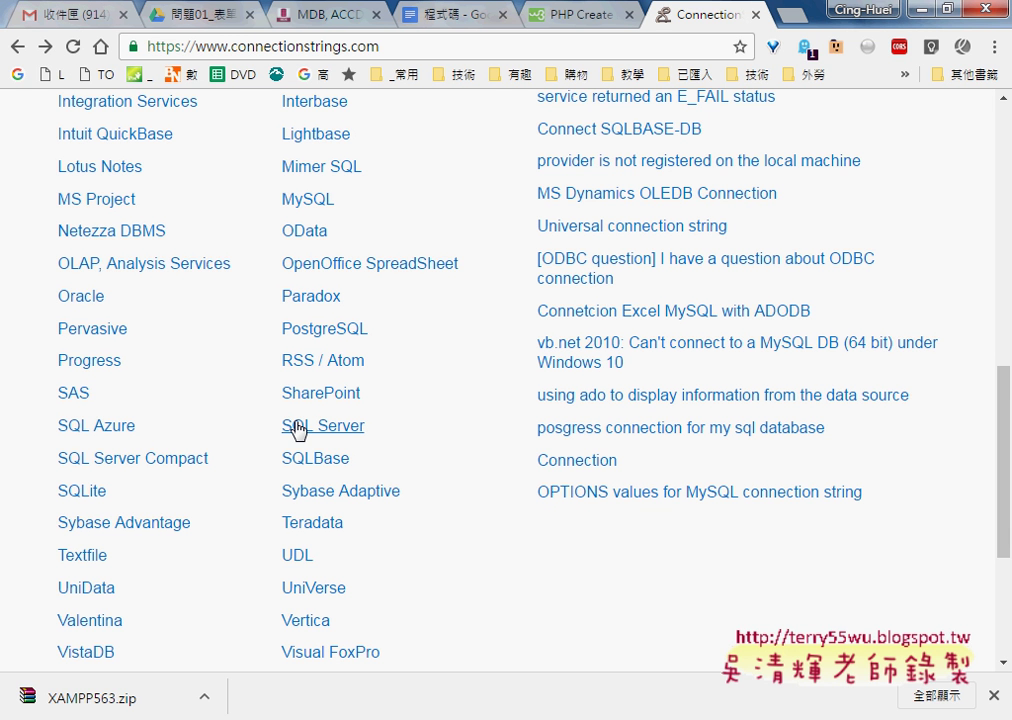
click(316, 203)
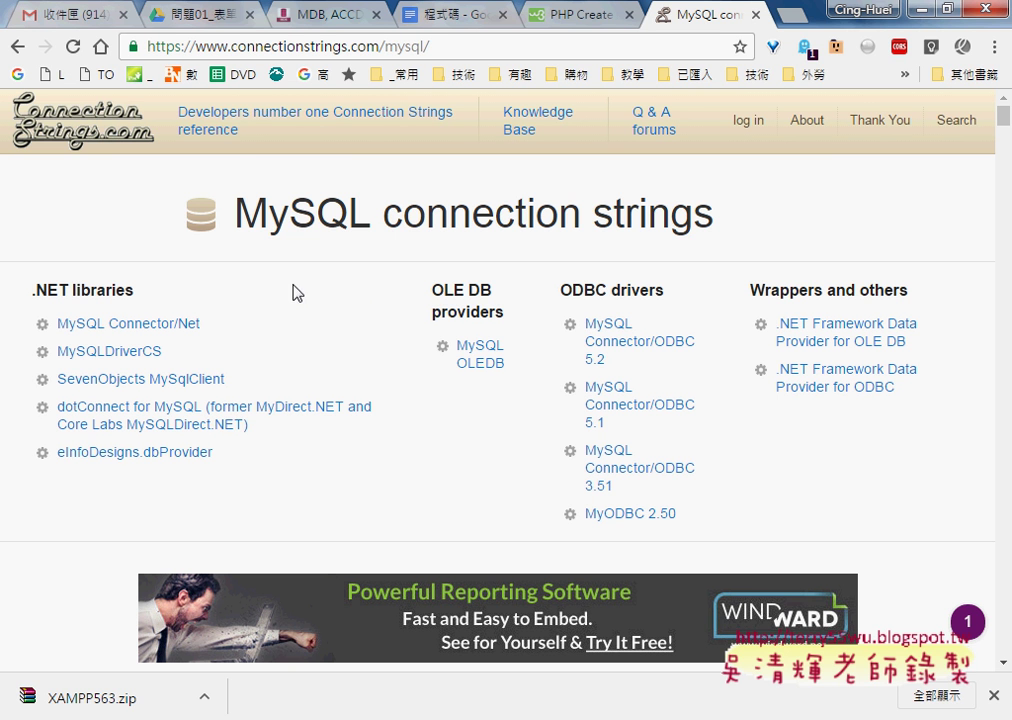
Step: From the Google Drive folder listing, open the 程式碼(MYSQL) document in Google Docs
click(197, 16)
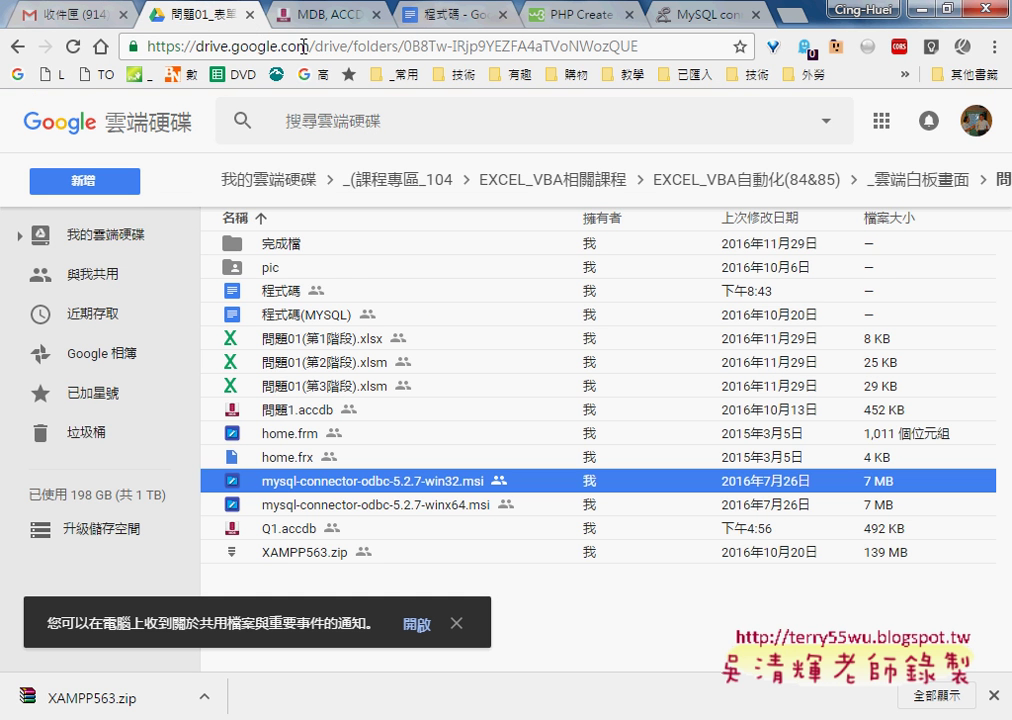
click(331, 320)
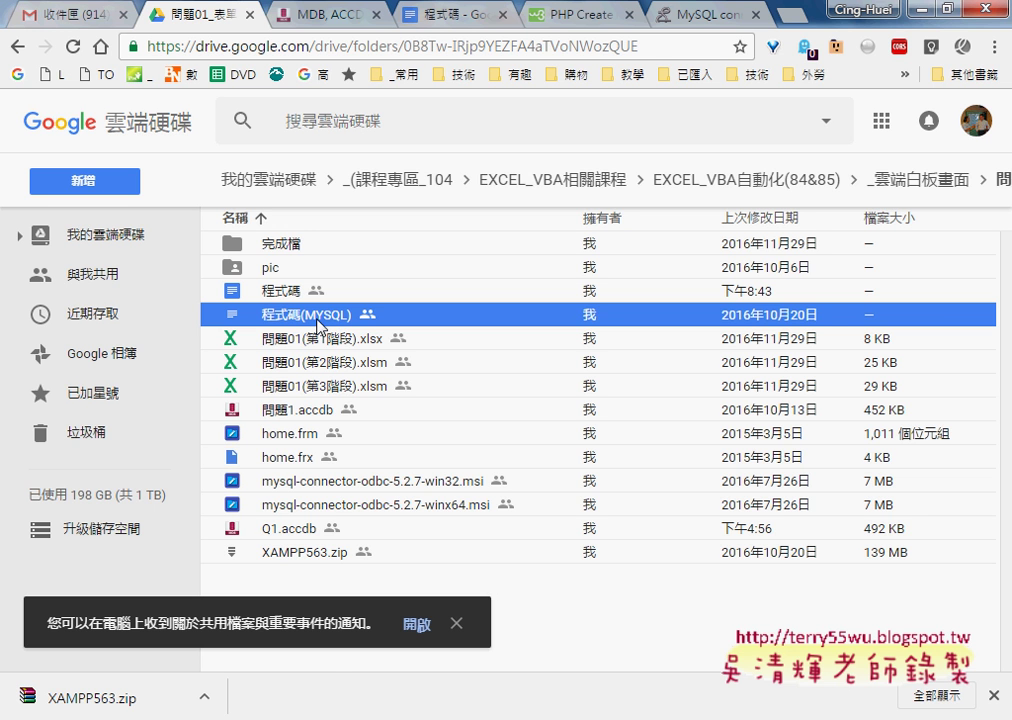
double_click(331, 320)
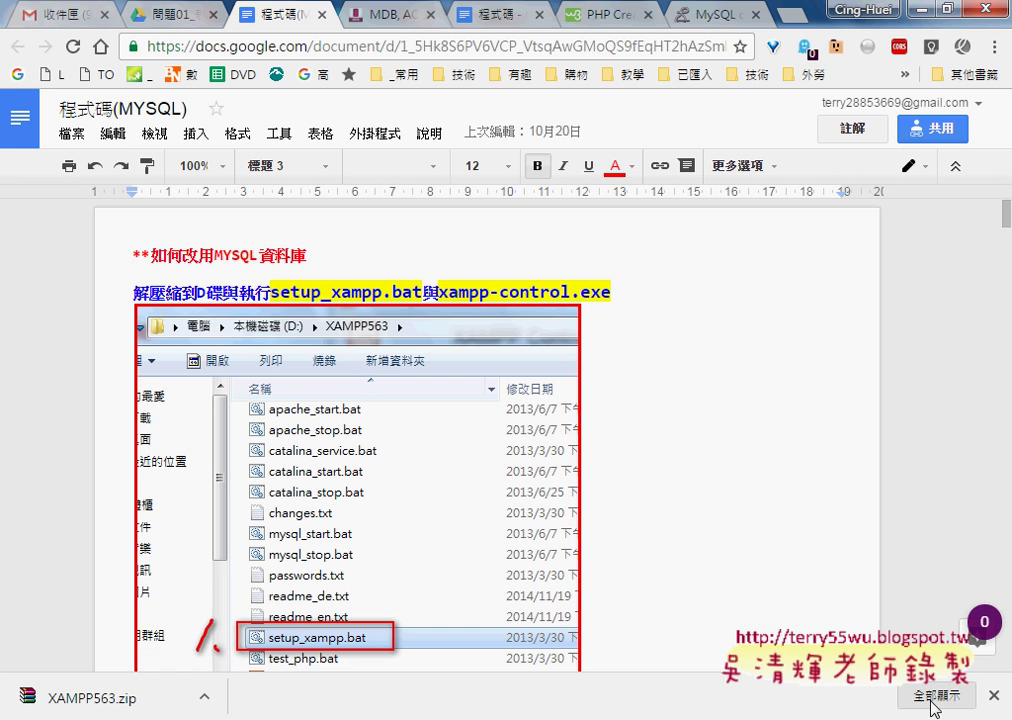
Step: Dismiss the download notifications, read the unzip-to-D and setup_xampp.bat note, then return to Drive
click(993, 695)
scroll(716, 556, down, 3)
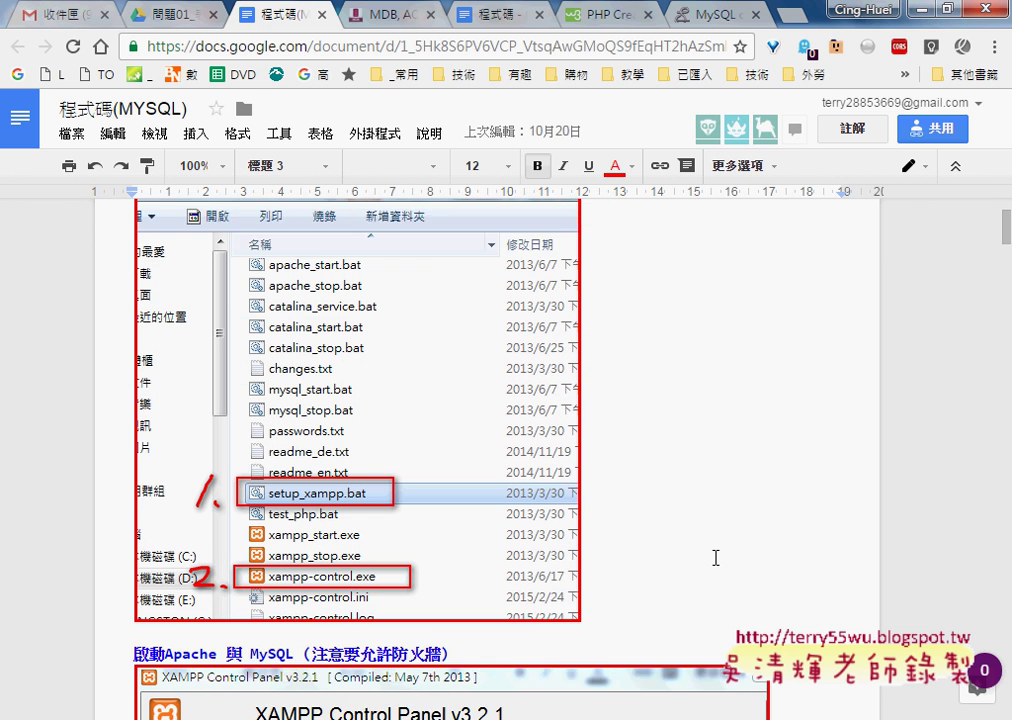
scroll(716, 558, down, 1)
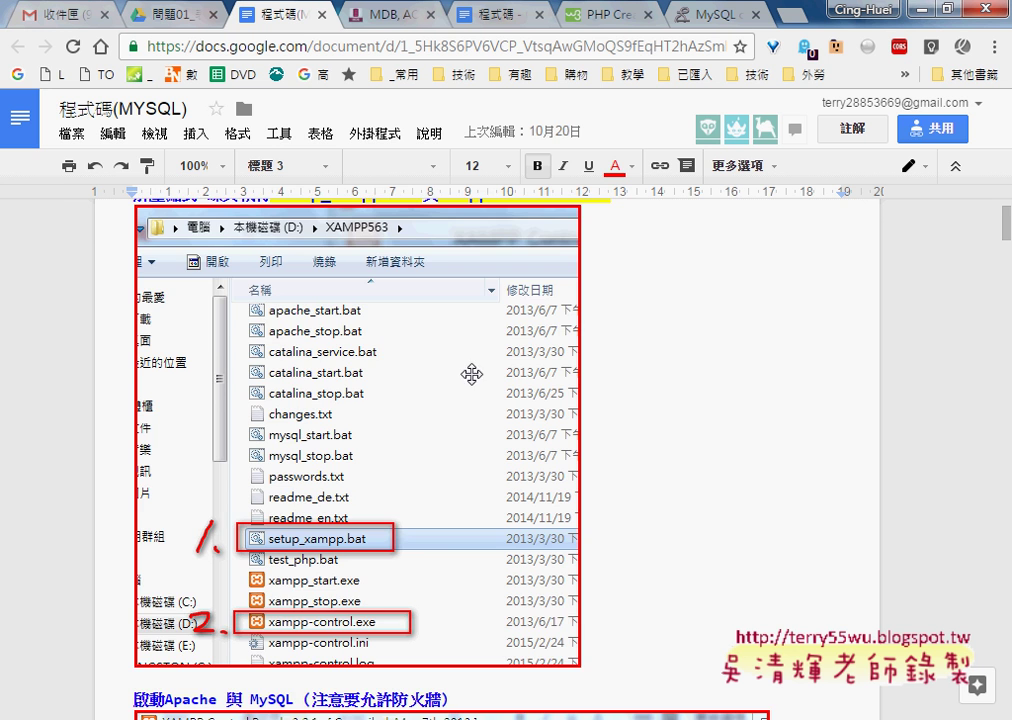
scroll(435, 305, up, 1)
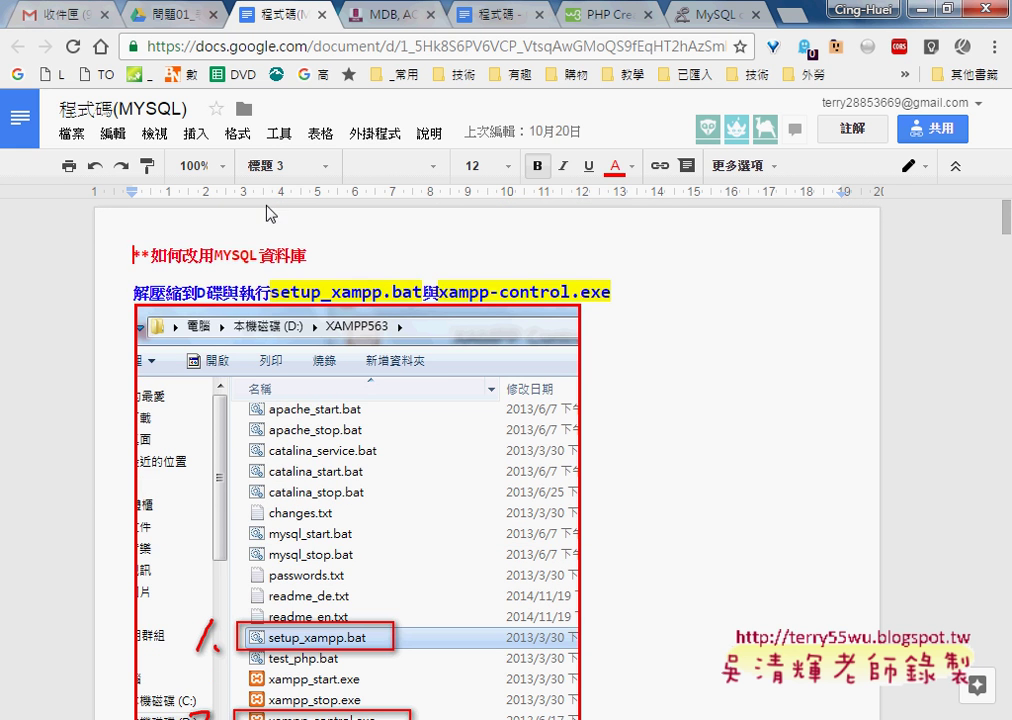
click(150, 15)
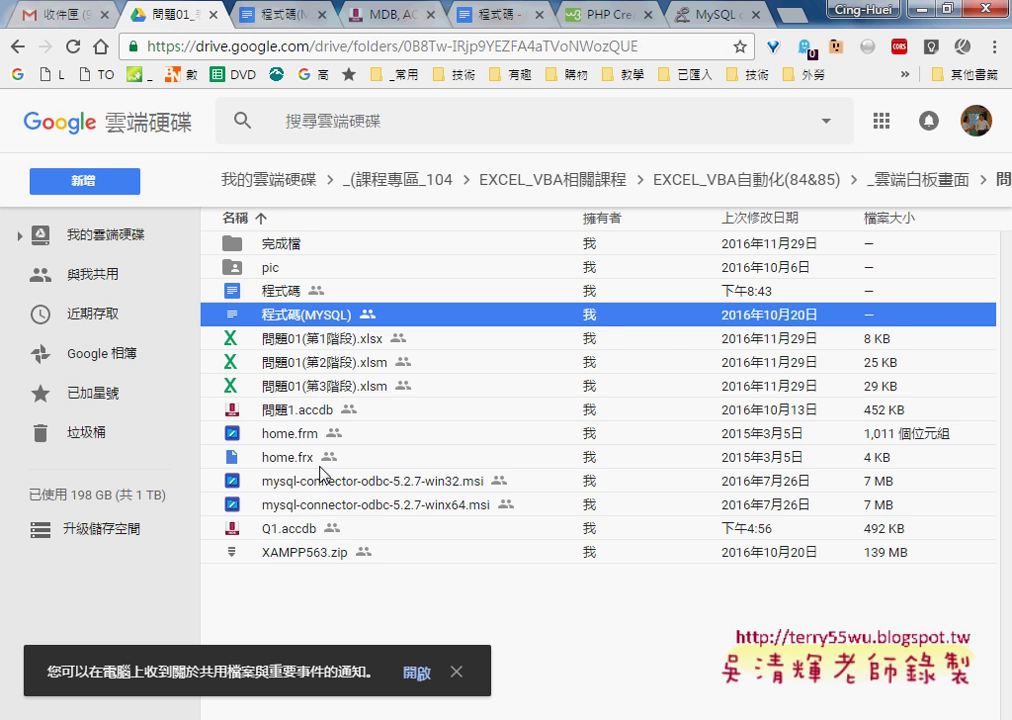
Step: Select the 139 MB XAMPP563.zip archive in the Drive file list
click(288, 555)
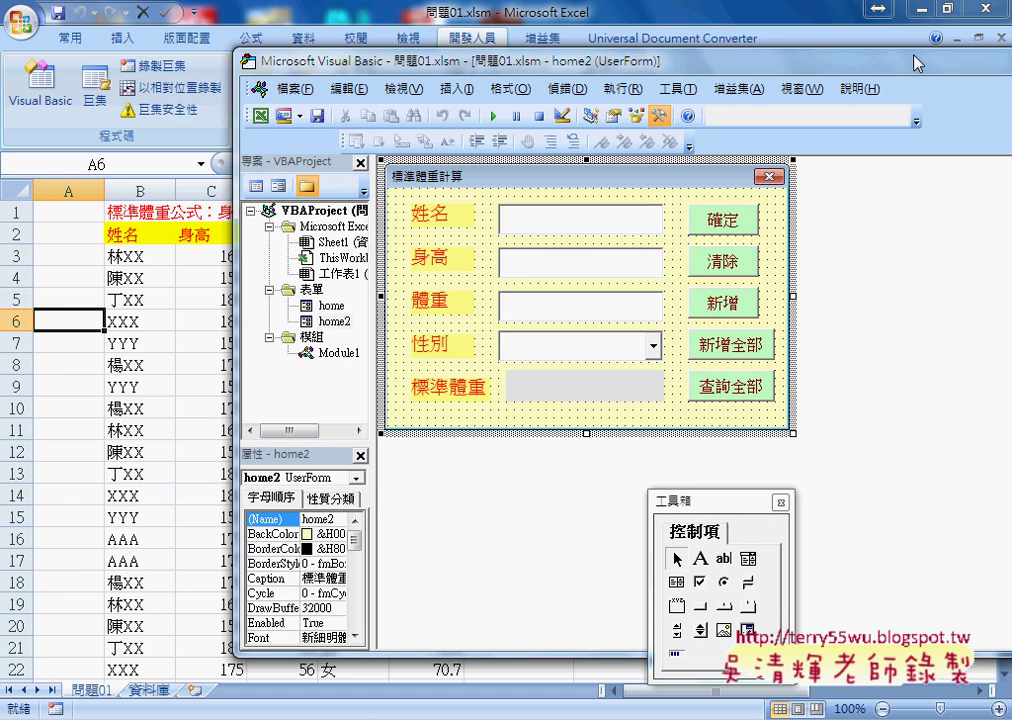
Step: Move the VBA editor aside, bring Explorer forward, open drive D and select XAMPP563(PHP運作環境).zip
drag(722, 60, 440, 62)
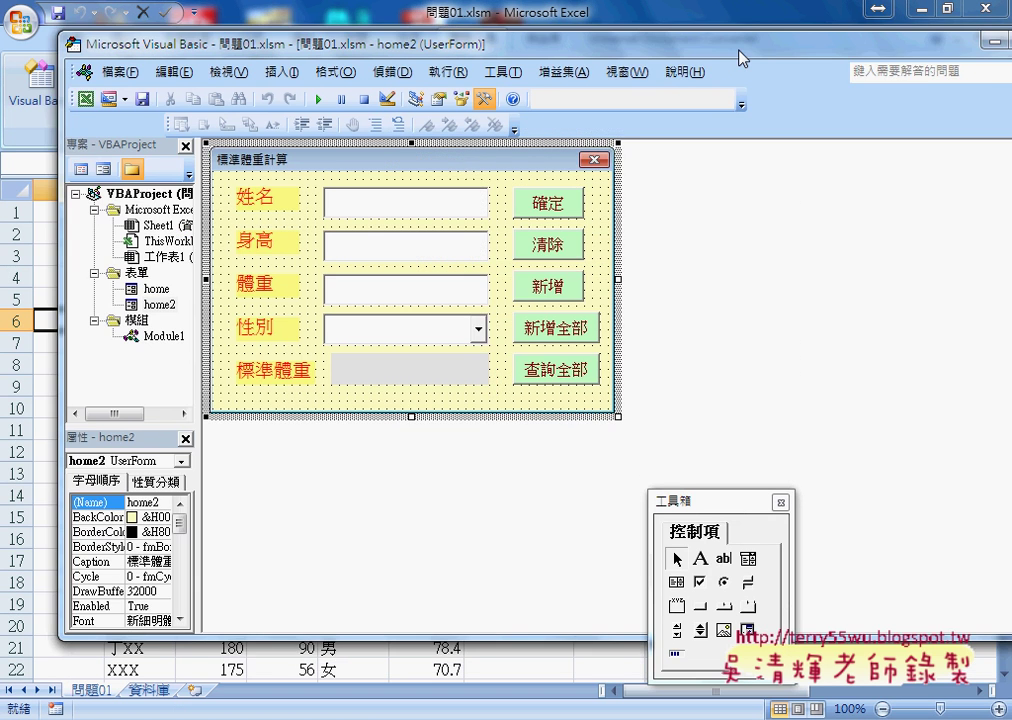
click(900, 66)
key(alt+Tab)
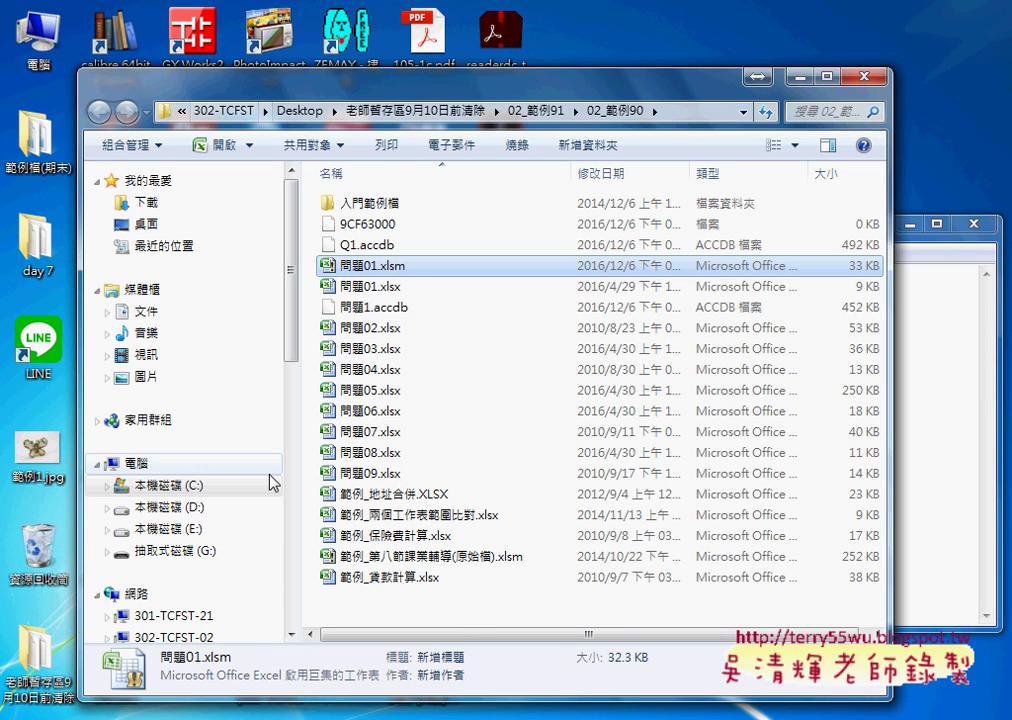
click(178, 710)
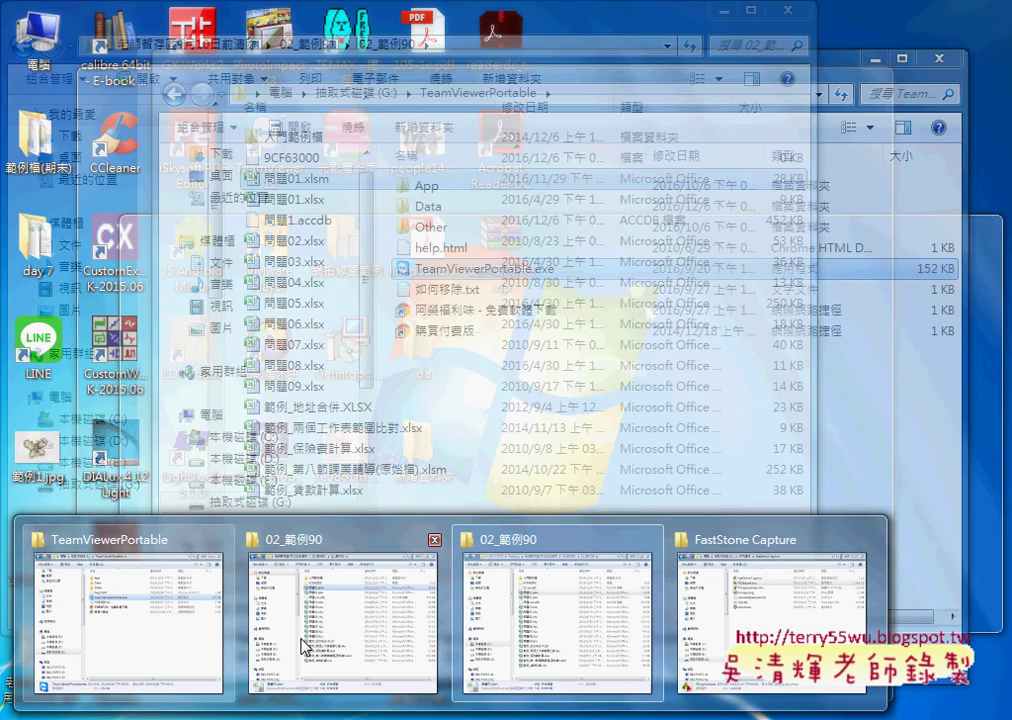
mouse_move(340, 610)
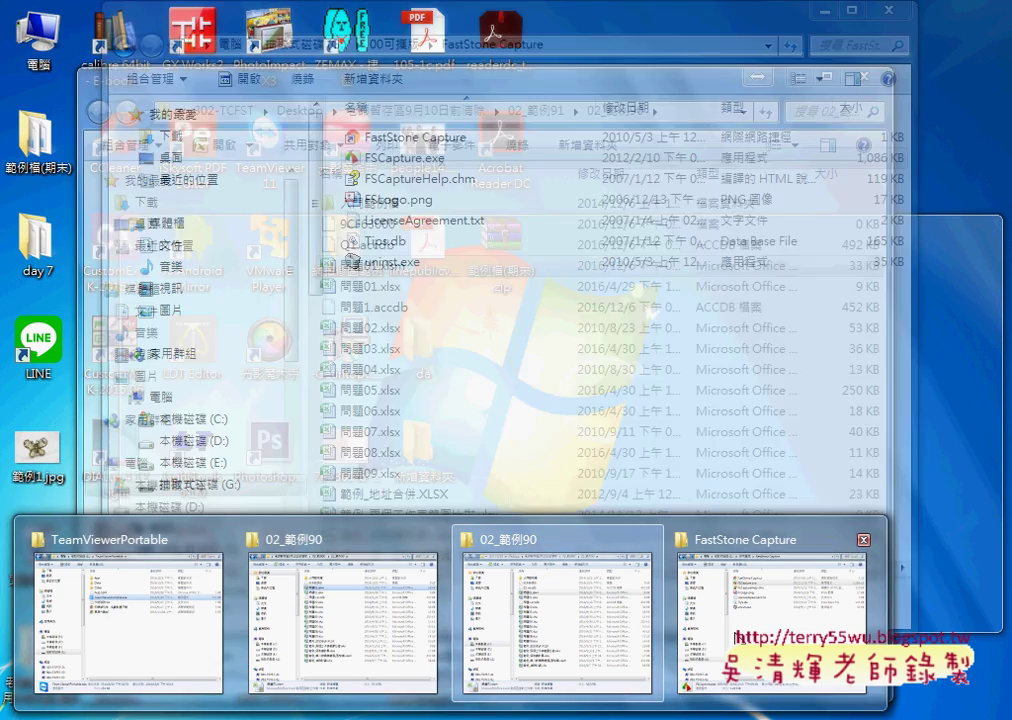
click(752, 632)
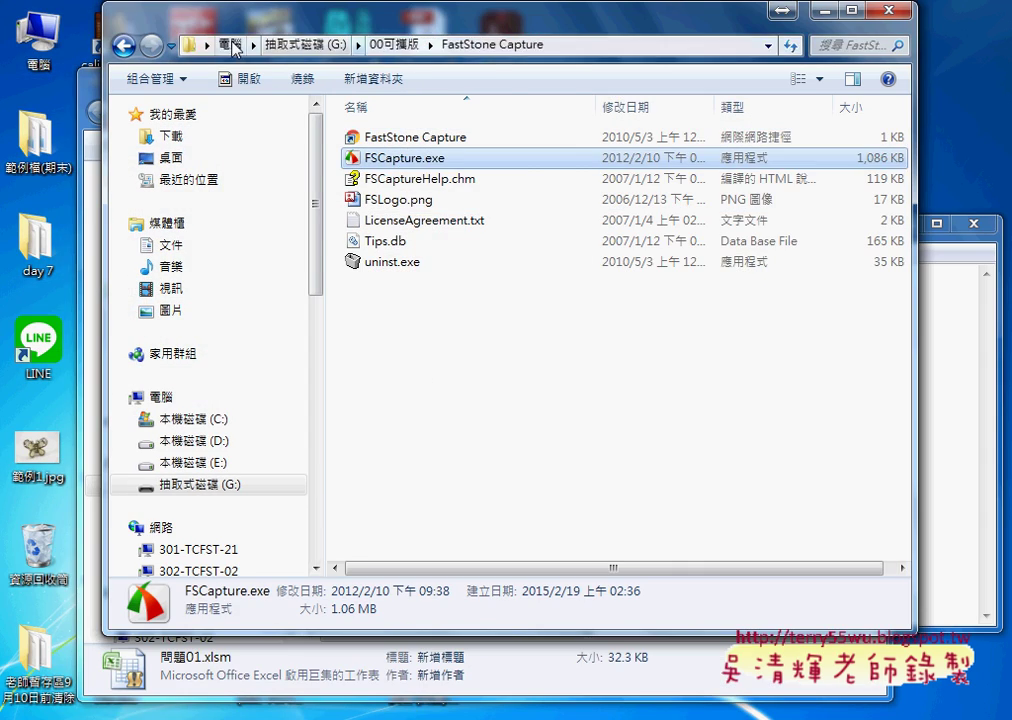
click(229, 45)
double_click(630, 150)
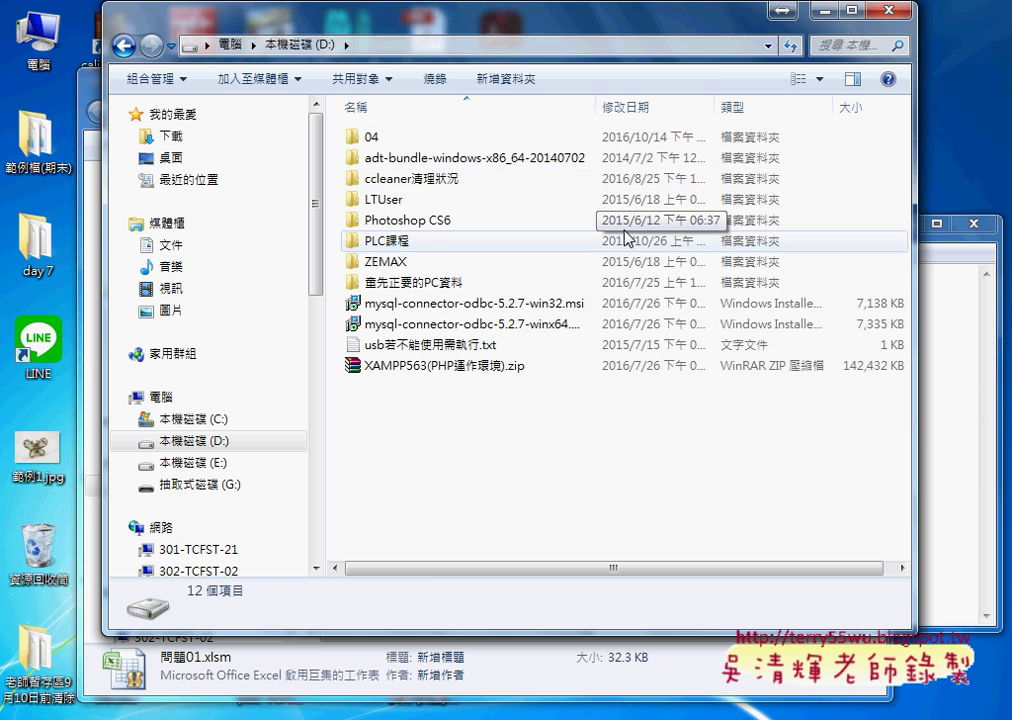
click(417, 370)
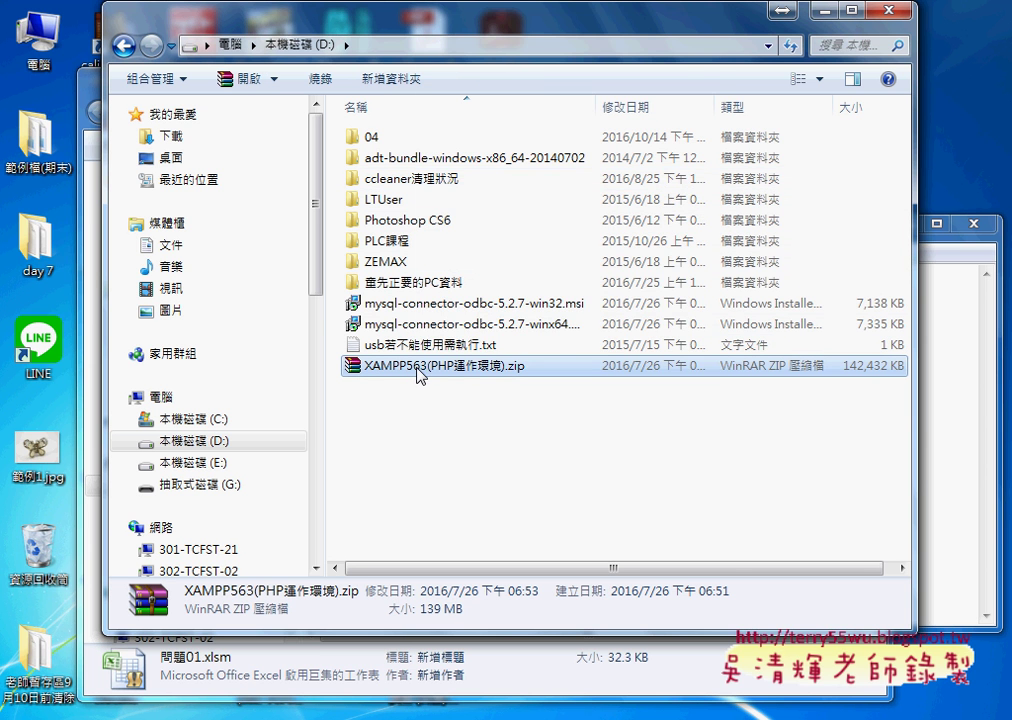
Step: Extract the XAMPP563 zip onto drive D with 解壓縮至此(X), then open the new XAMPP563 folder
right_click(417, 370)
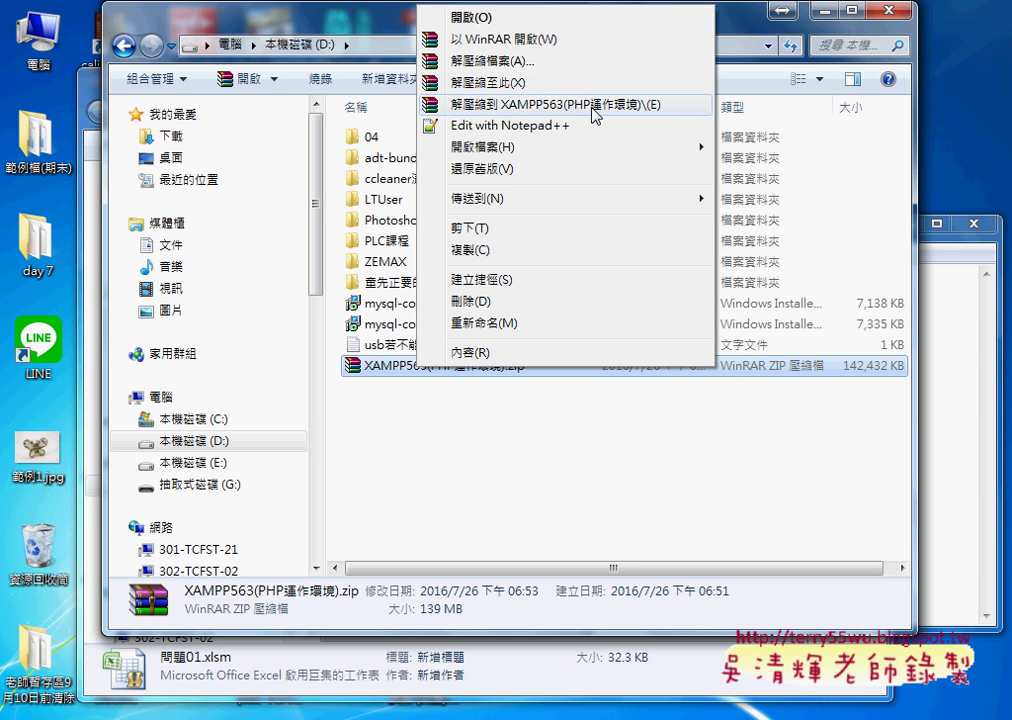
click(508, 86)
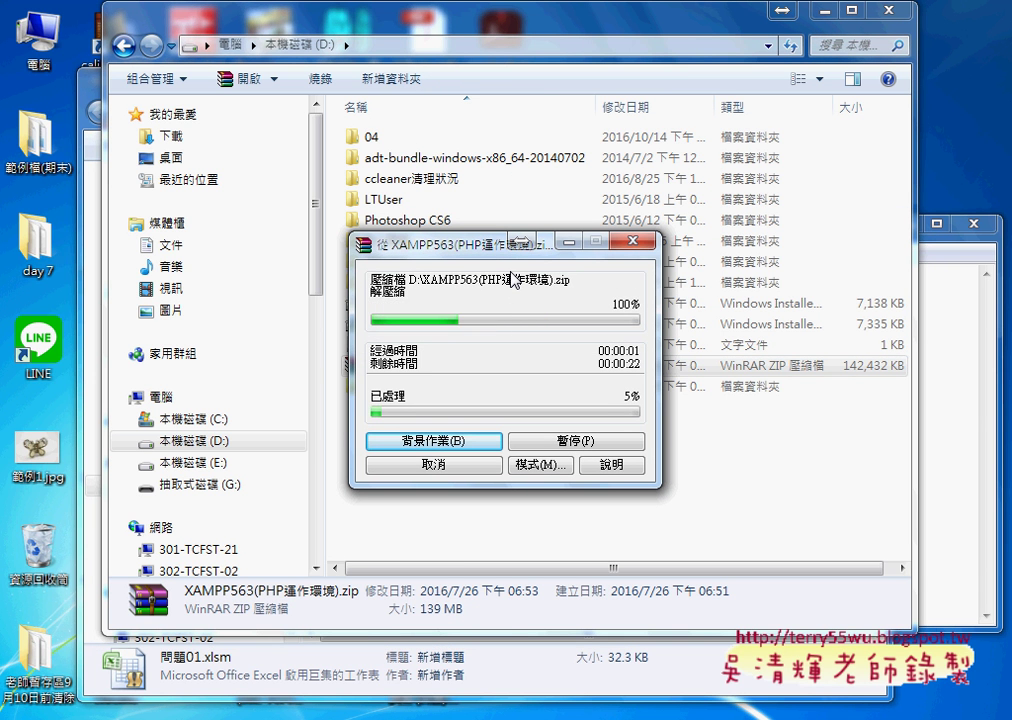
drag(452, 256, 740, 222)
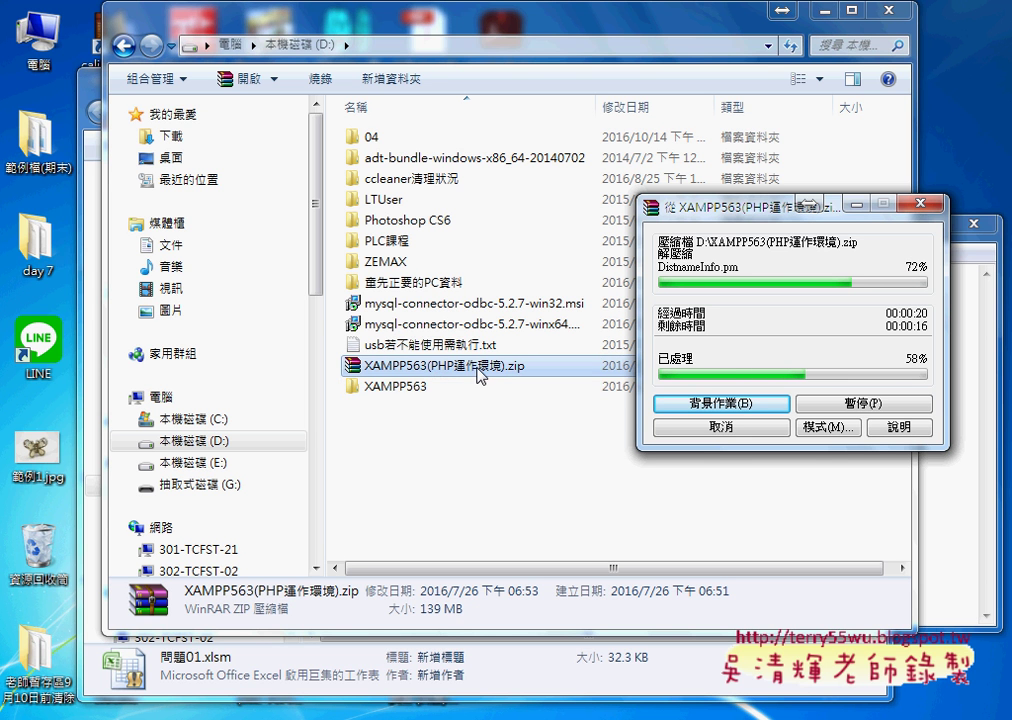
right_click(419, 370)
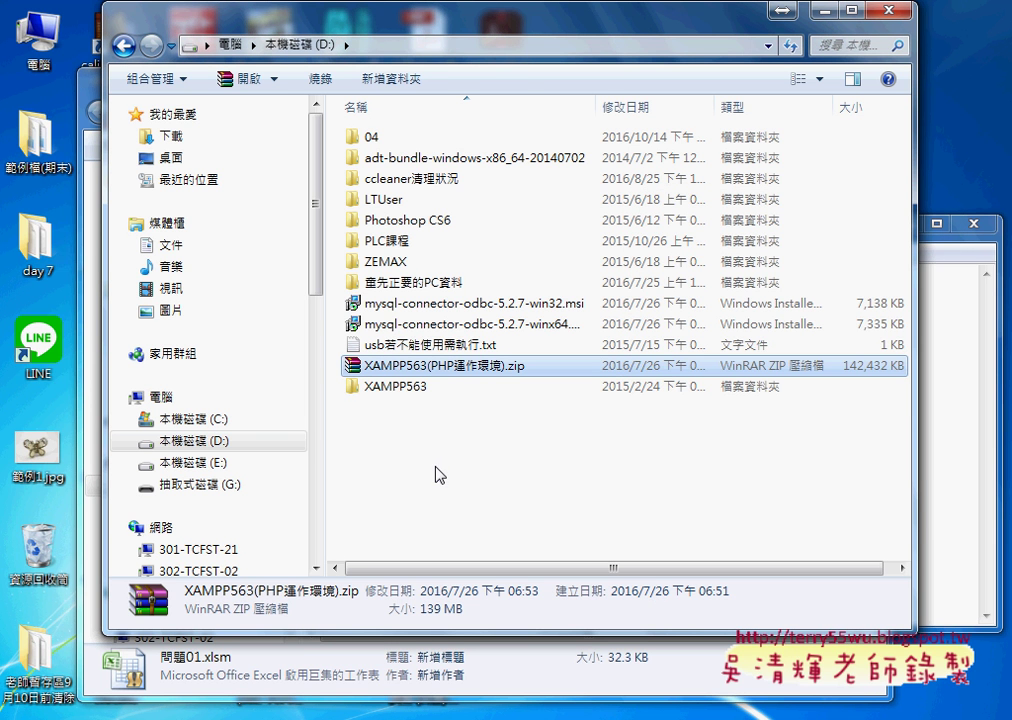
double_click(405, 386)
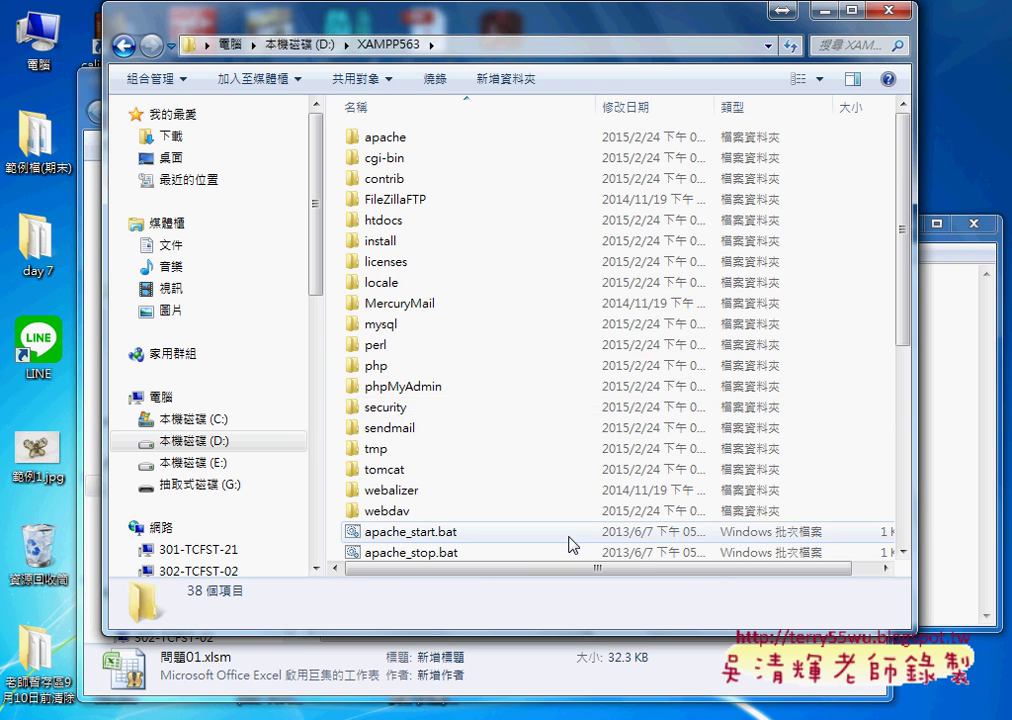
scroll(571, 540, down, 3)
scroll(571, 537, down, 3)
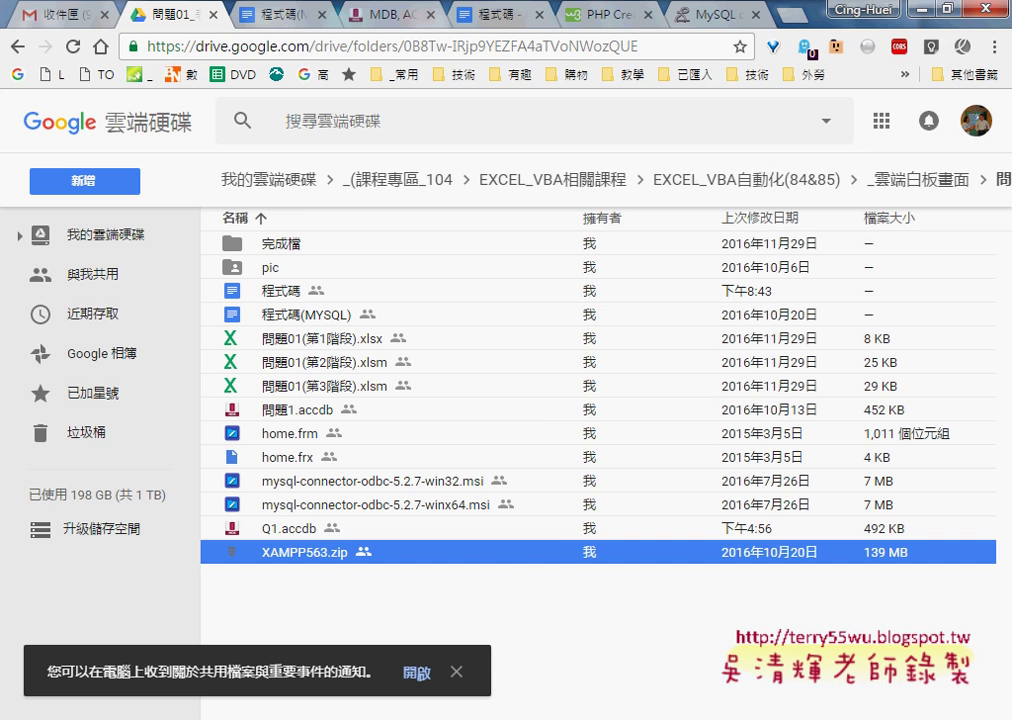
Step: Return to the 程式碼(MYSQL) notes and scroll past the Control Panel and Security screenshots to the root password section
click(296, 22)
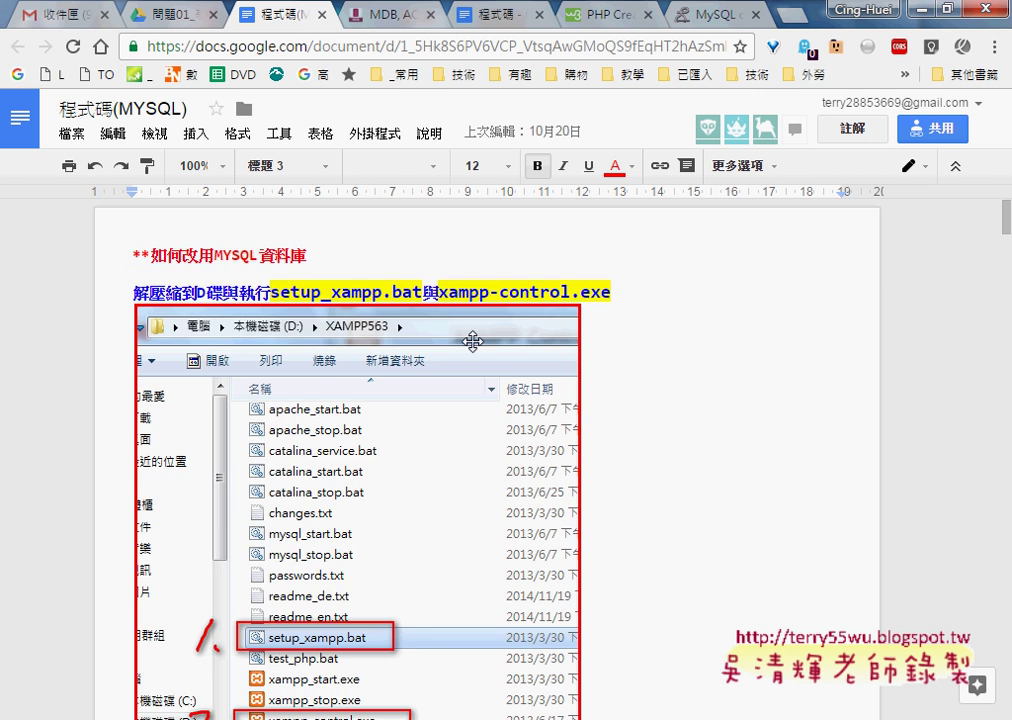
scroll(372, 268, down, 1)
scroll(372, 268, down, 1)
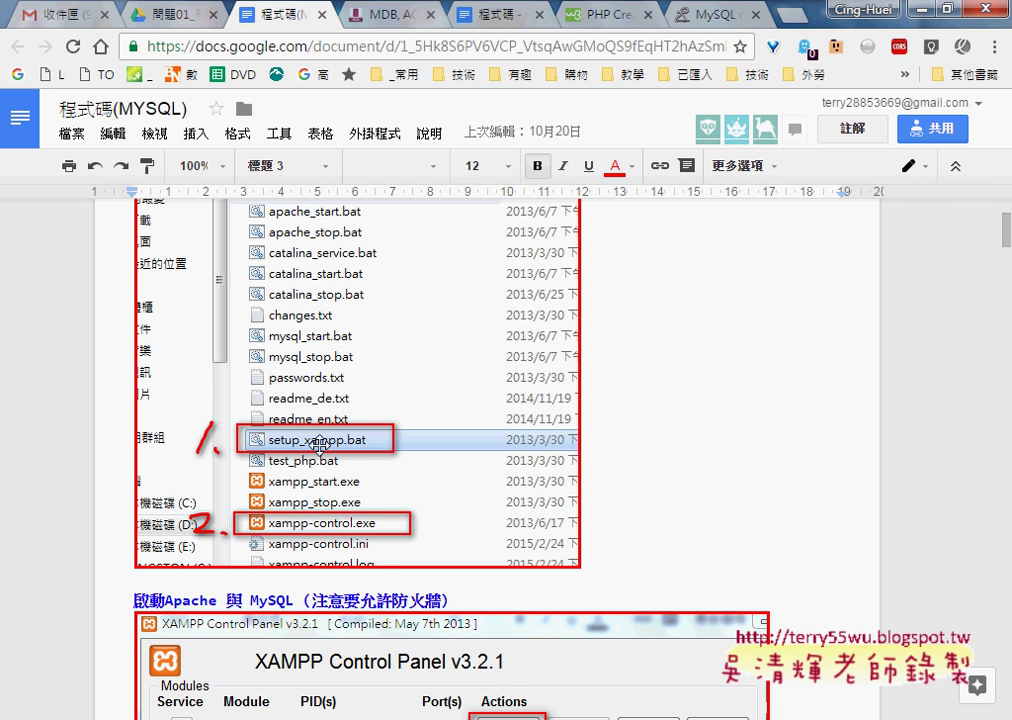
scroll(319, 444, down, 1)
scroll(319, 444, down, 1)
scroll(322, 466, down, 1)
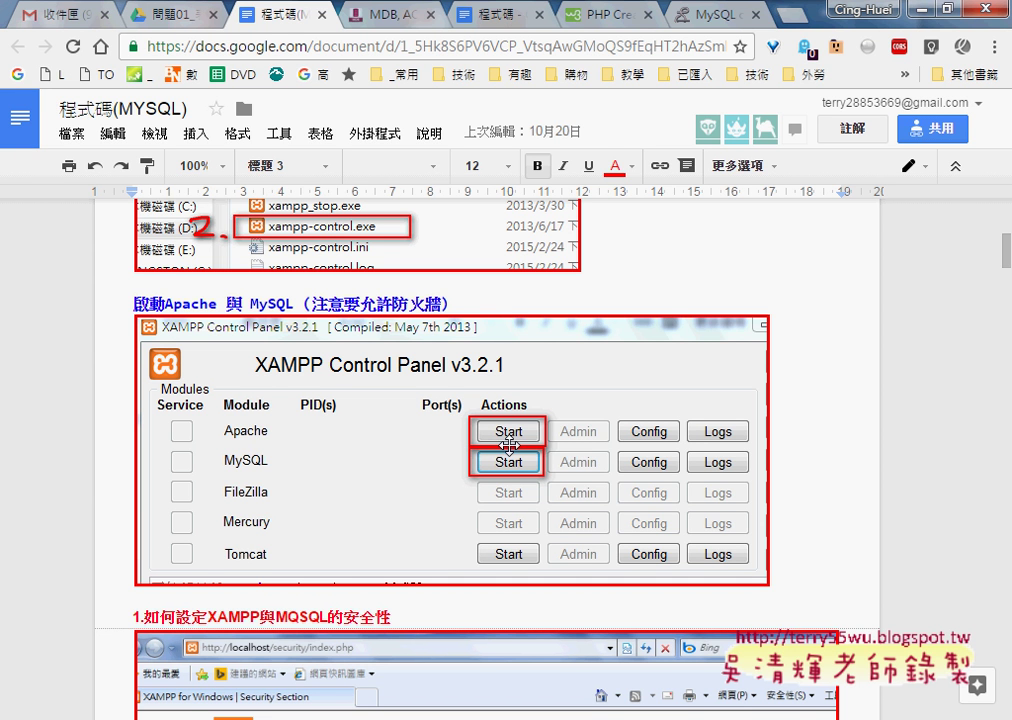
scroll(507, 458, down, 1)
scroll(507, 458, down, 2)
scroll(505, 459, down, 2)
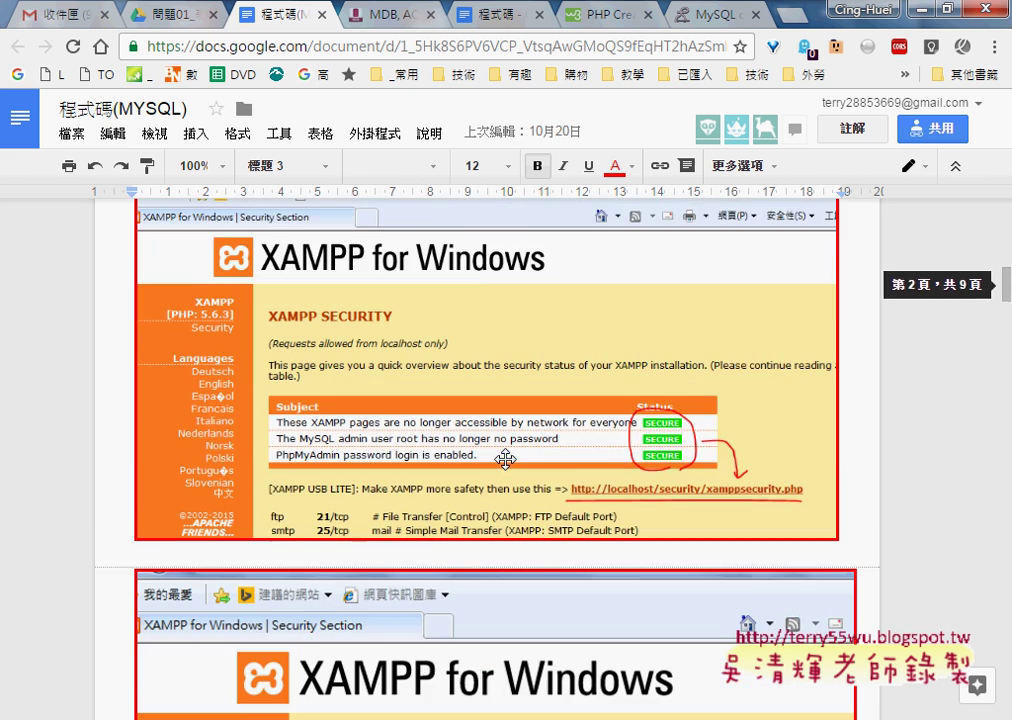
scroll(505, 459, down, 1)
scroll(460, 470, down, 1)
scroll(430, 455, down, 2)
scroll(424, 450, down, 1)
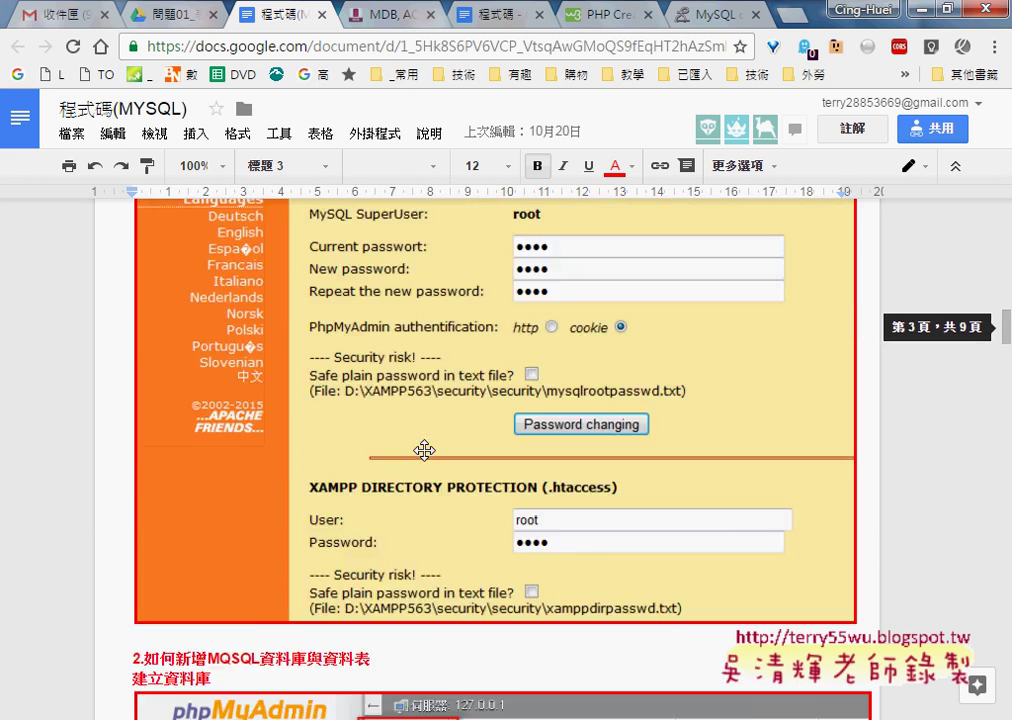
scroll(424, 450, down, 2)
Step: Run setup_xampp.bat from the XAMPP563 folder, confirming the security warning
click(948, 8)
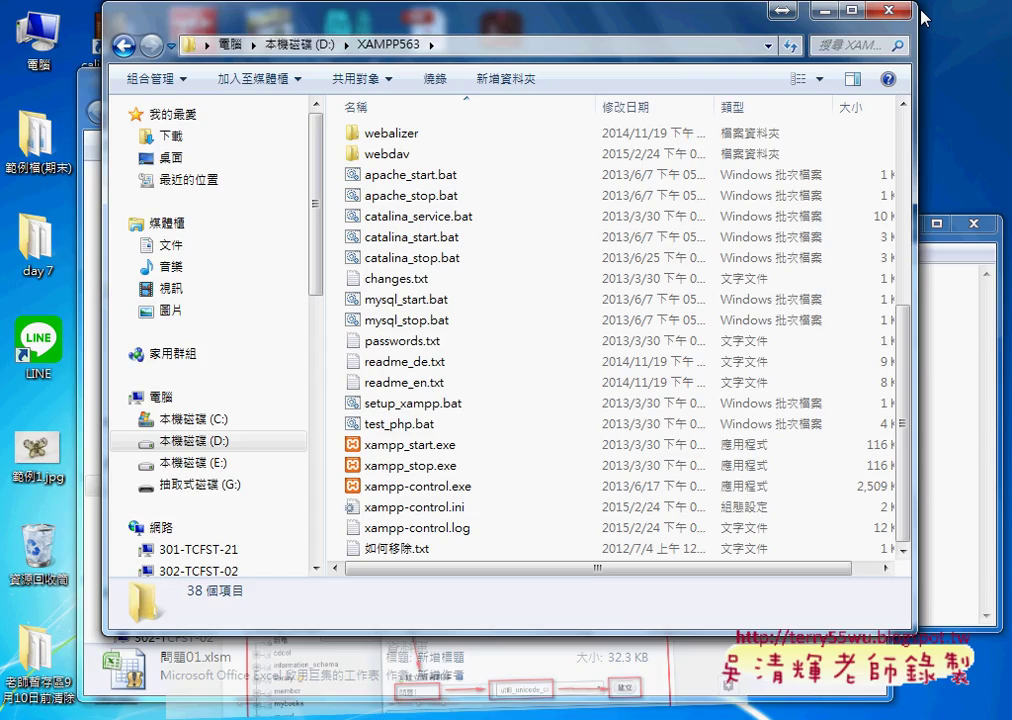
double_click(402, 410)
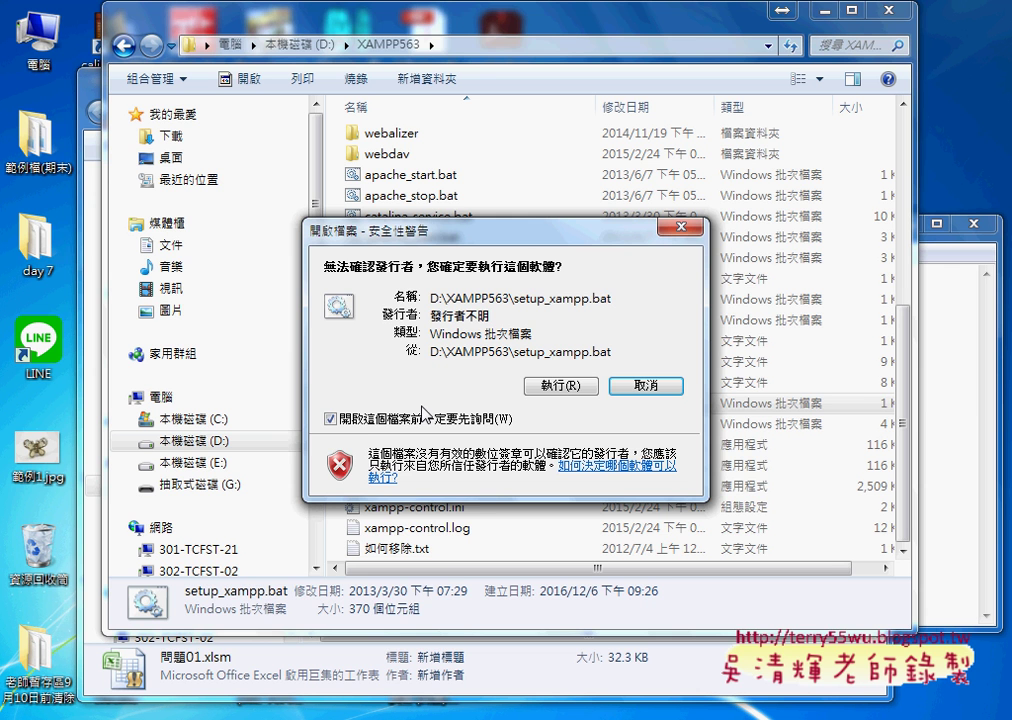
click(566, 386)
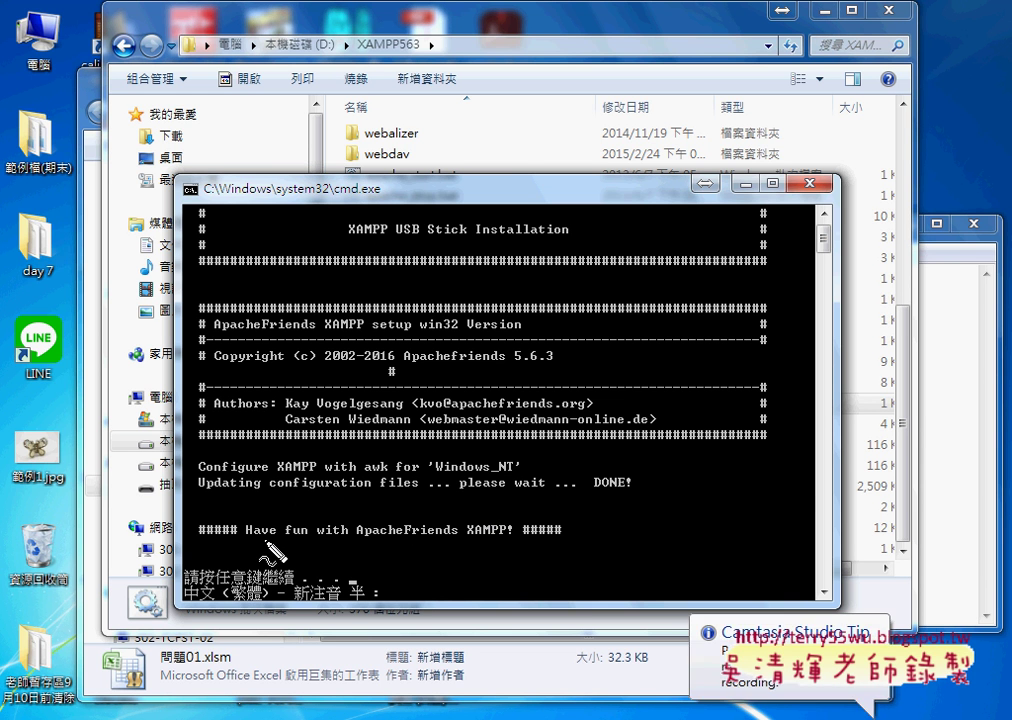
Step: Mark the 'Have fun' success line in red with an underline and arrow, then close the console
mouse_move(183, 510)
mouse_down()
mouse_move(184, 545)
mouse_move(295, 512)
mouse_move(590, 538)
mouse_up()
drag(205, 545, 562, 546)
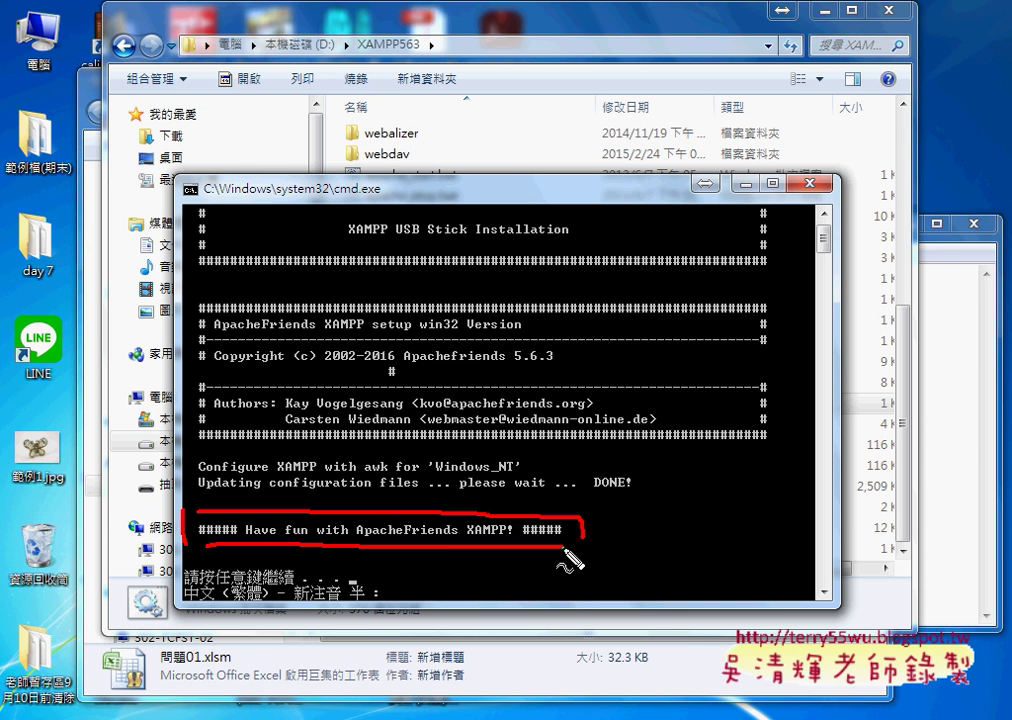
mouse_move(612, 507)
mouse_down()
mouse_move(610, 537)
mouse_move(672, 519)
mouse_up()
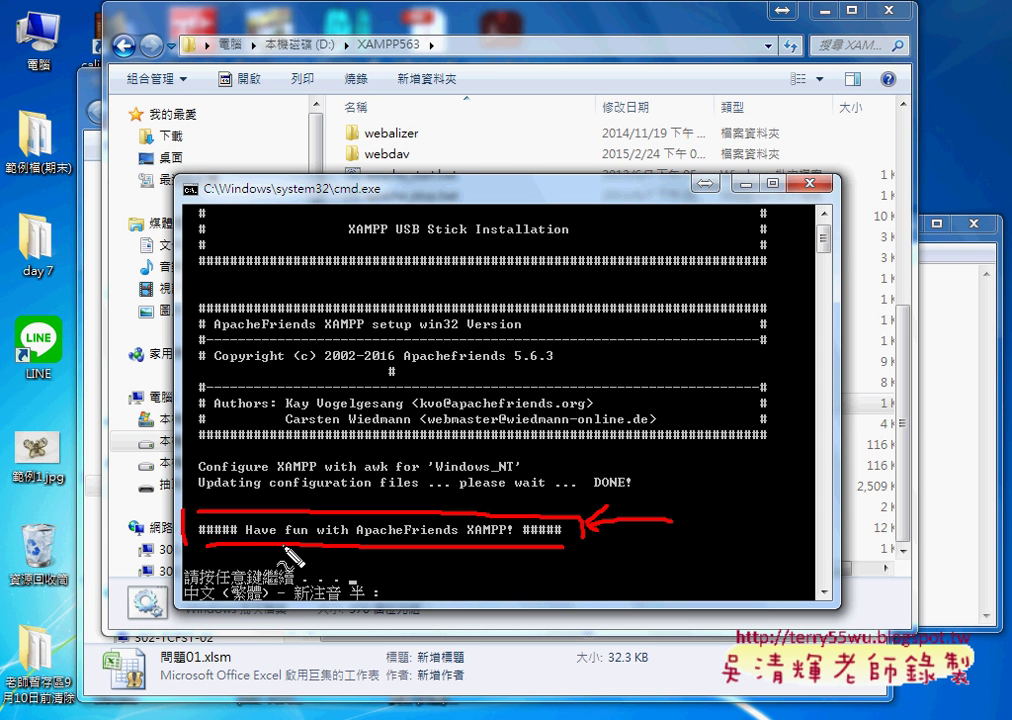
key(Escape)
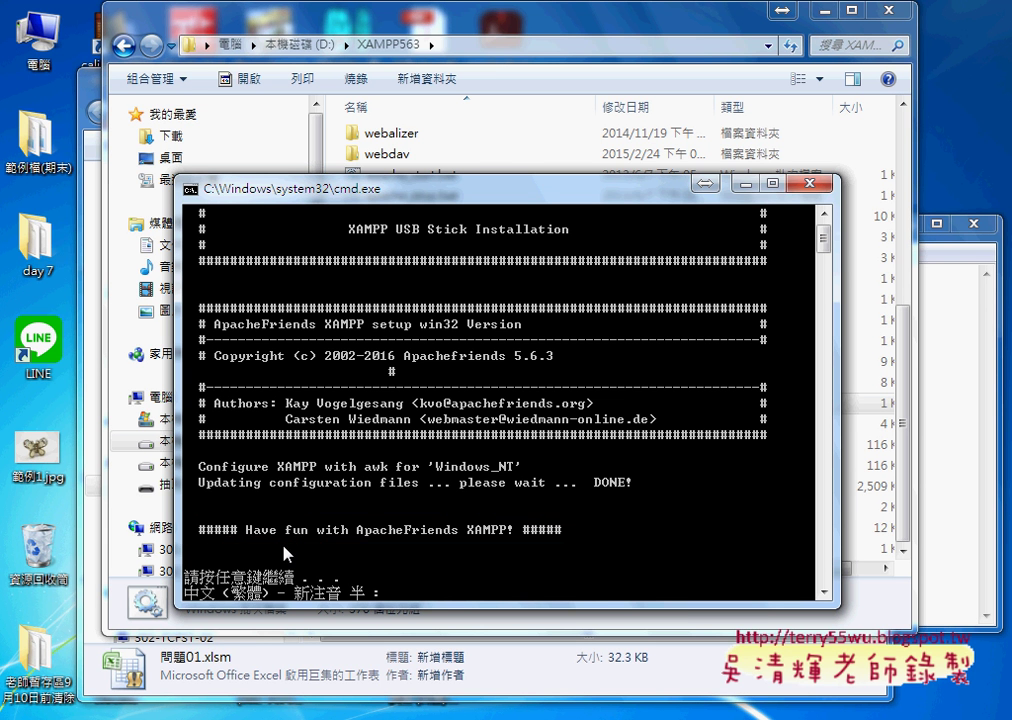
click(812, 190)
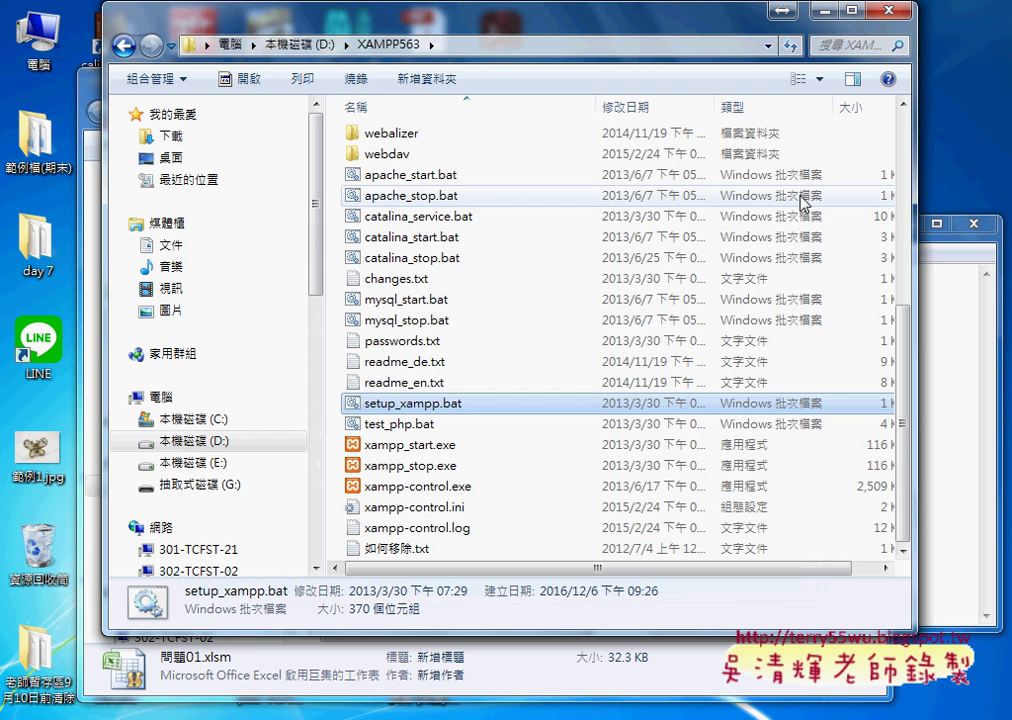
Step: Rerun setup_xampp.bat, see it report 'nothing to do', and close its console
double_click(472, 412)
click(583, 387)
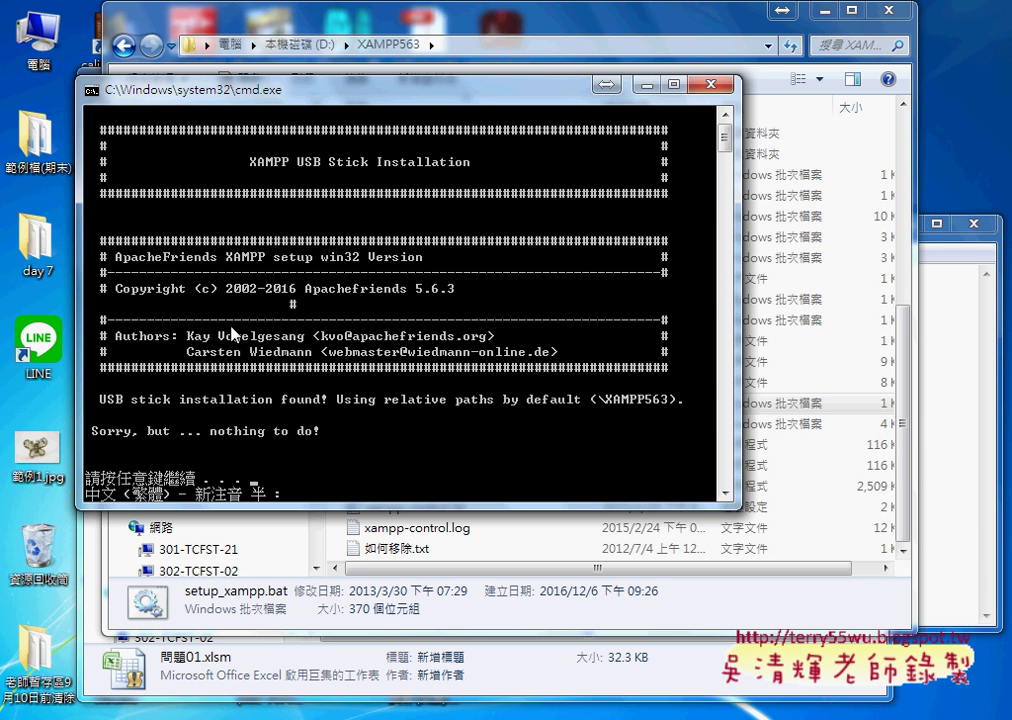
click(719, 87)
click(699, 93)
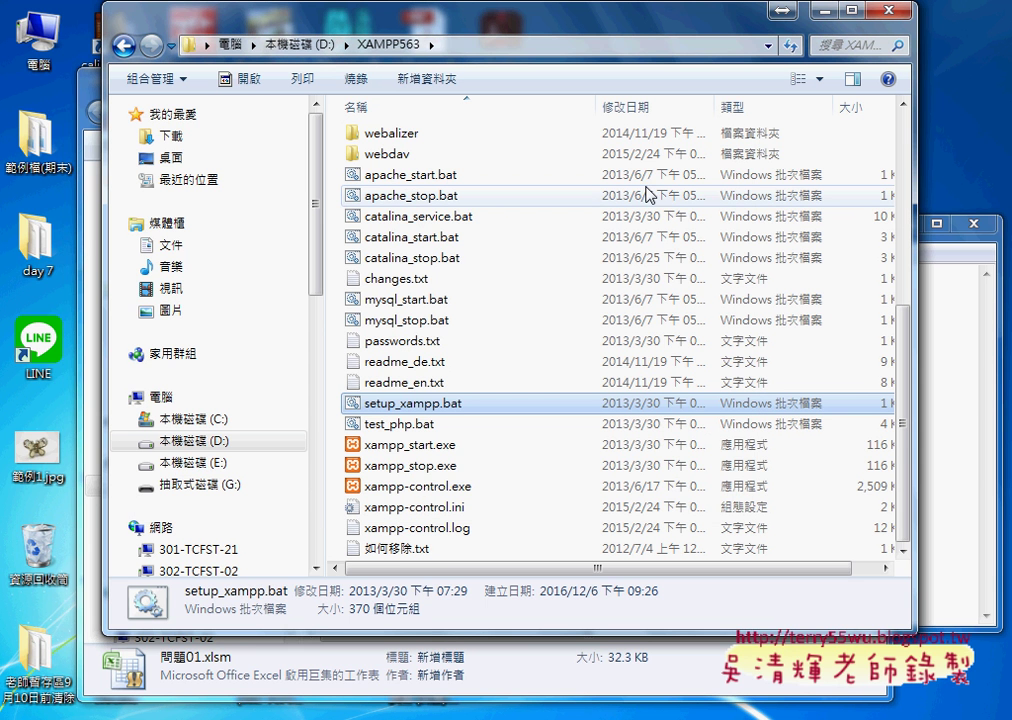
click(406, 456)
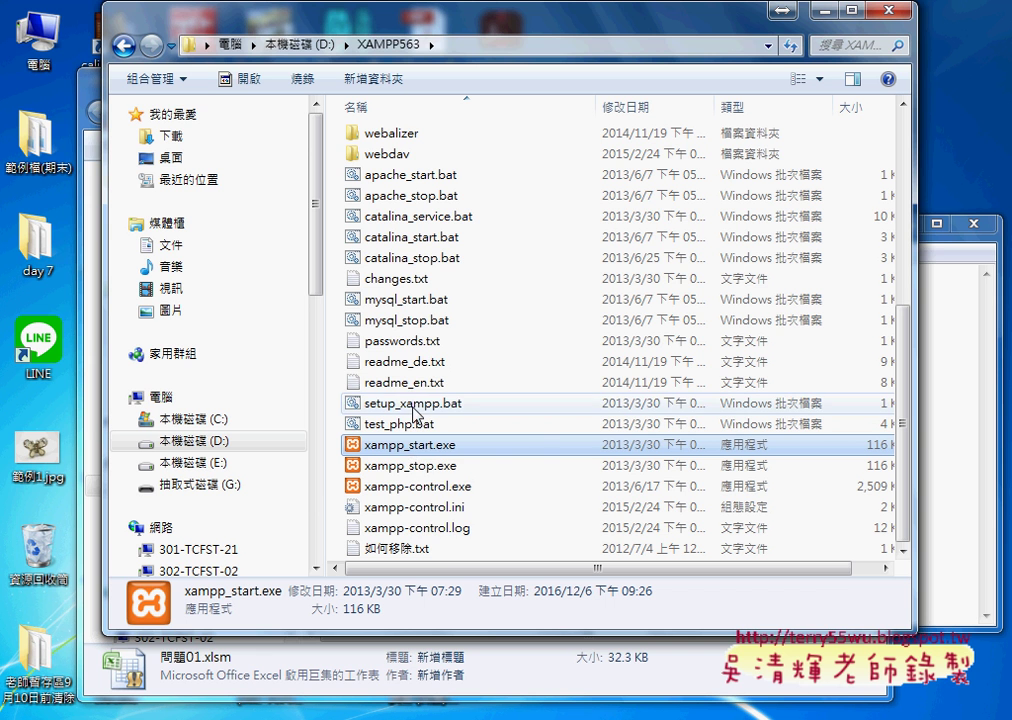
key(Return)
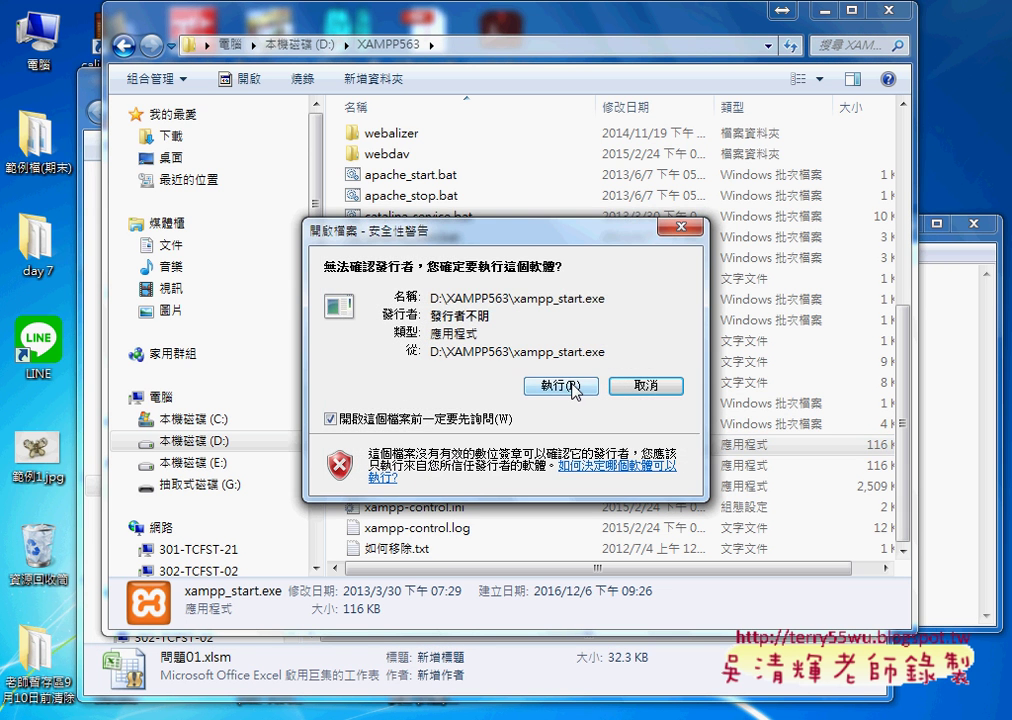
click(572, 386)
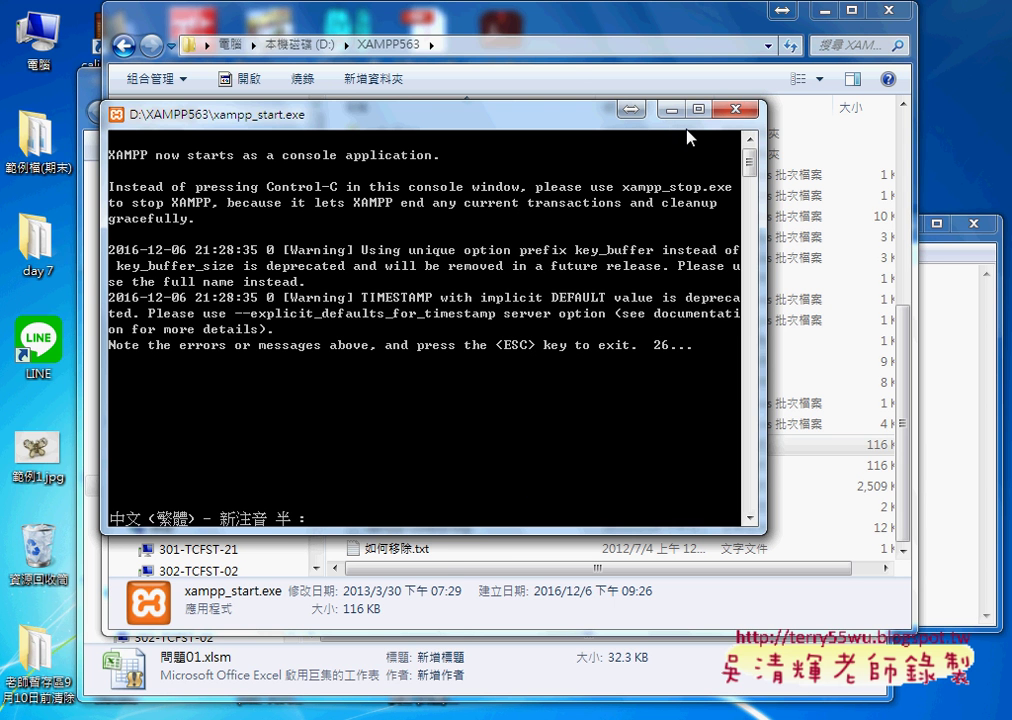
key(Escape)
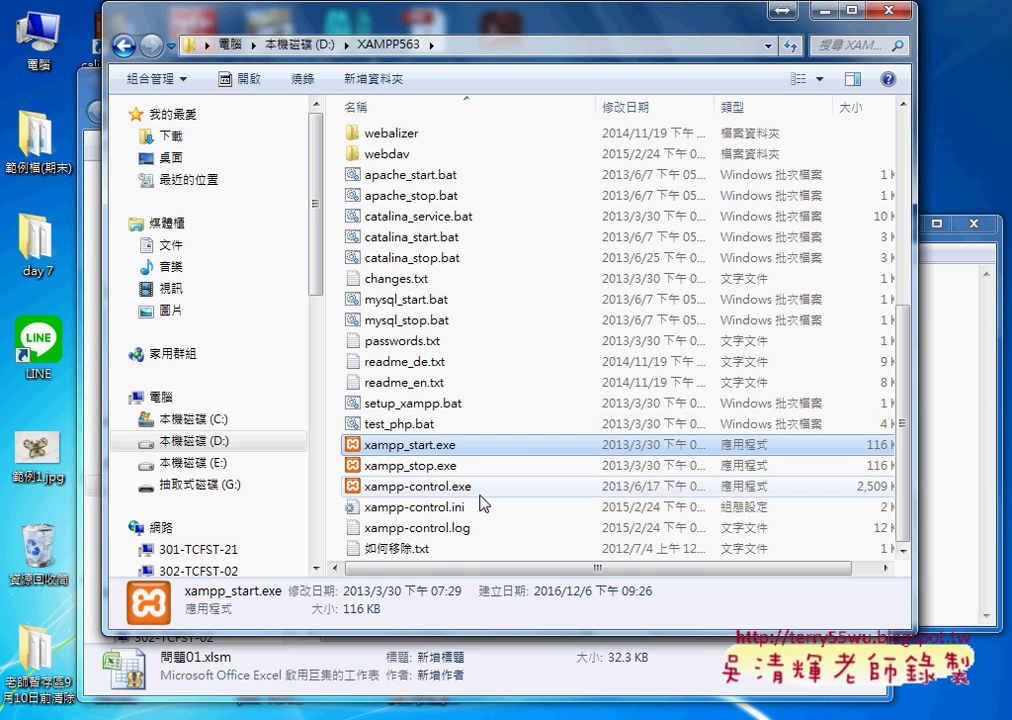
click(460, 489)
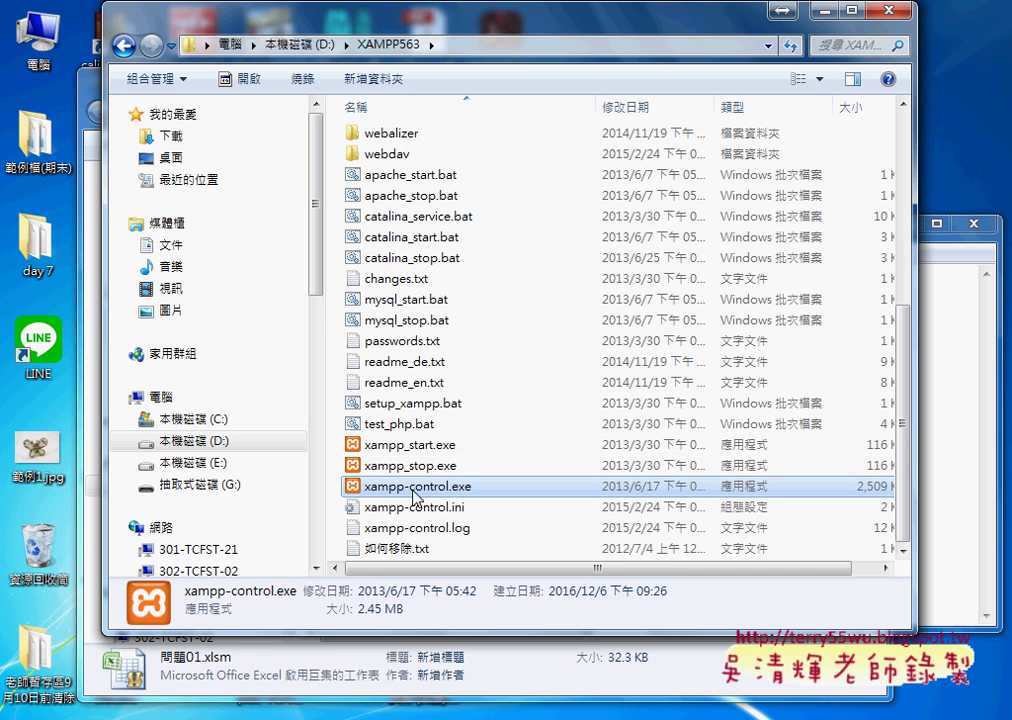
click(429, 444)
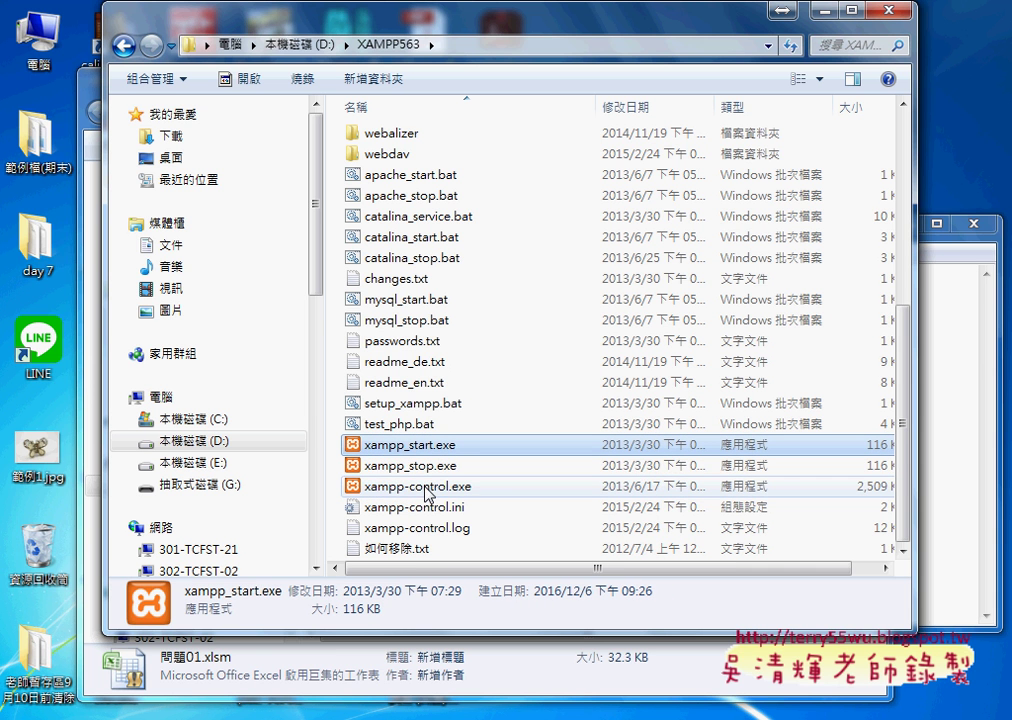
double_click(443, 445)
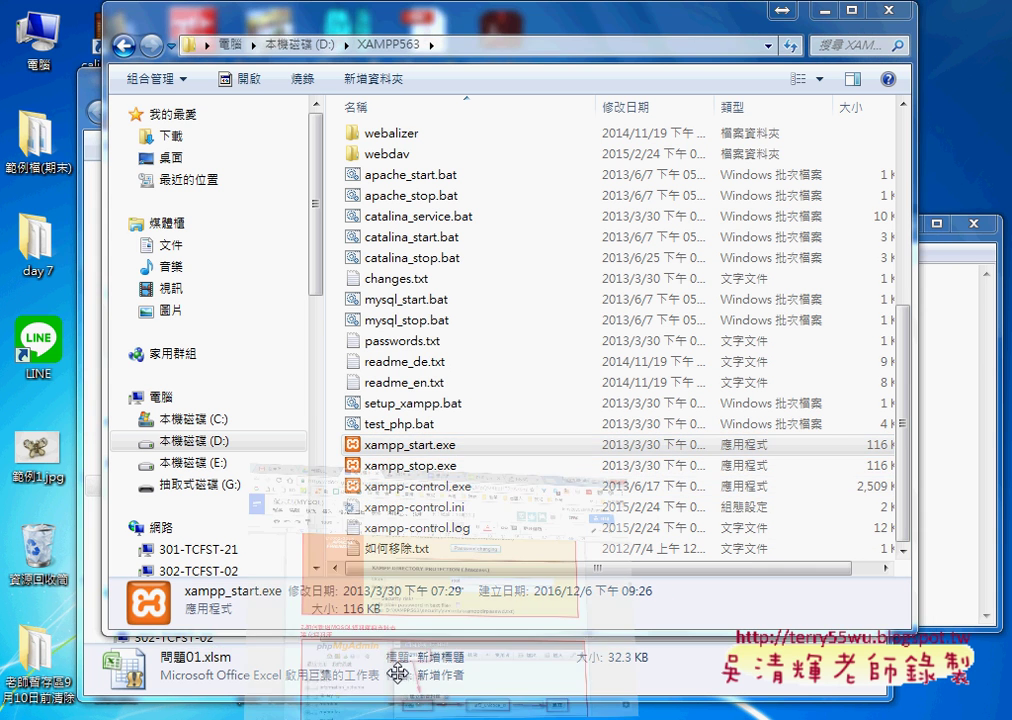
scroll(461, 291, up, 5)
scroll(461, 291, up, 5)
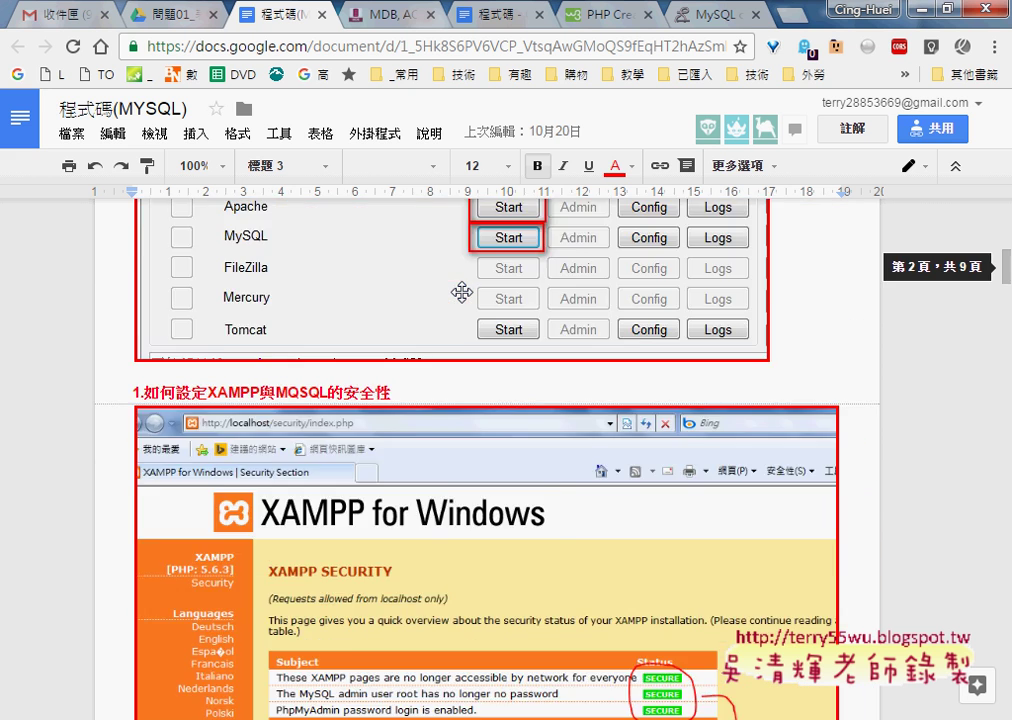
scroll(461, 291, up, 5)
scroll(461, 291, down, 4)
scroll(461, 291, up, 2)
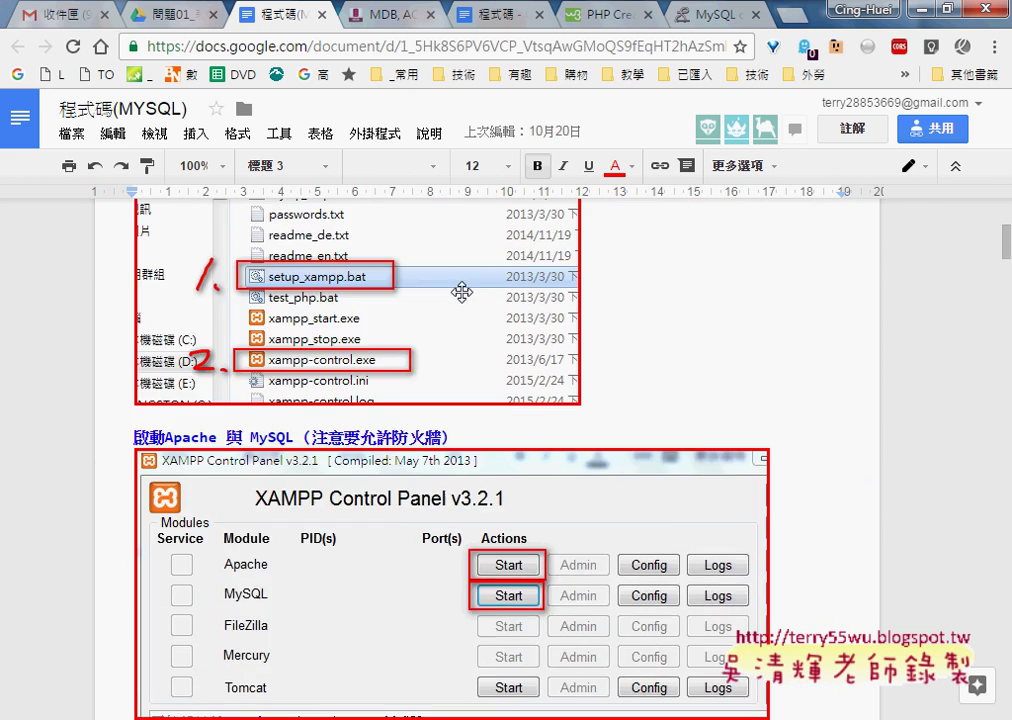
scroll(461, 291, up, 1)
key(alt+Tab)
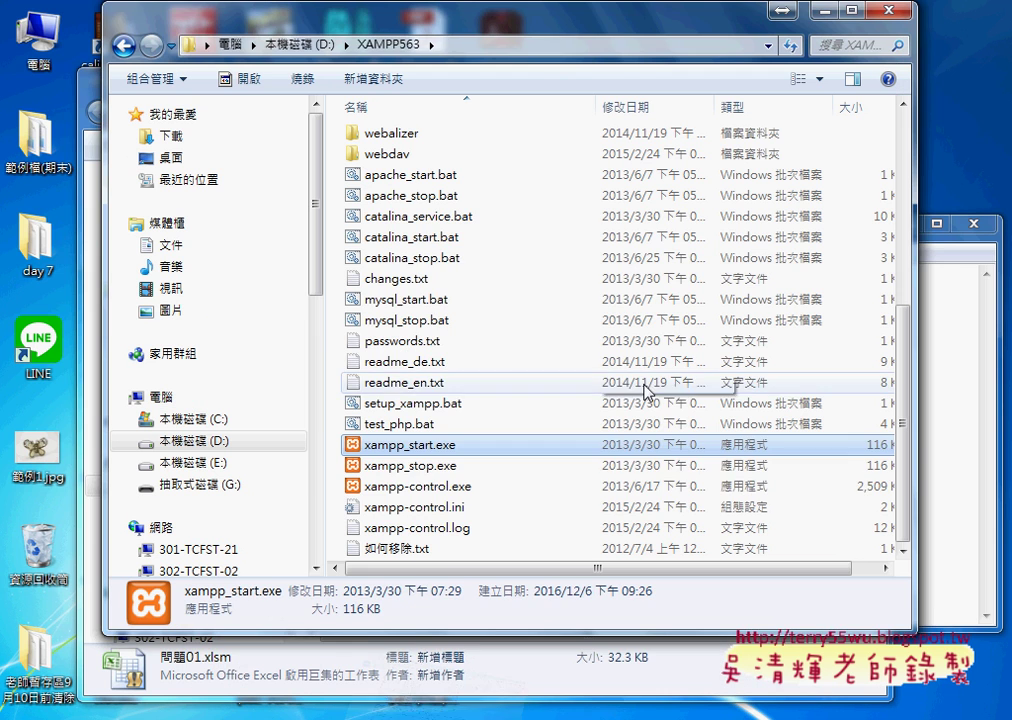
Step: Launch xampp-control.exe and start Apache on ports 80 and 443, then MySQL
double_click(456, 487)
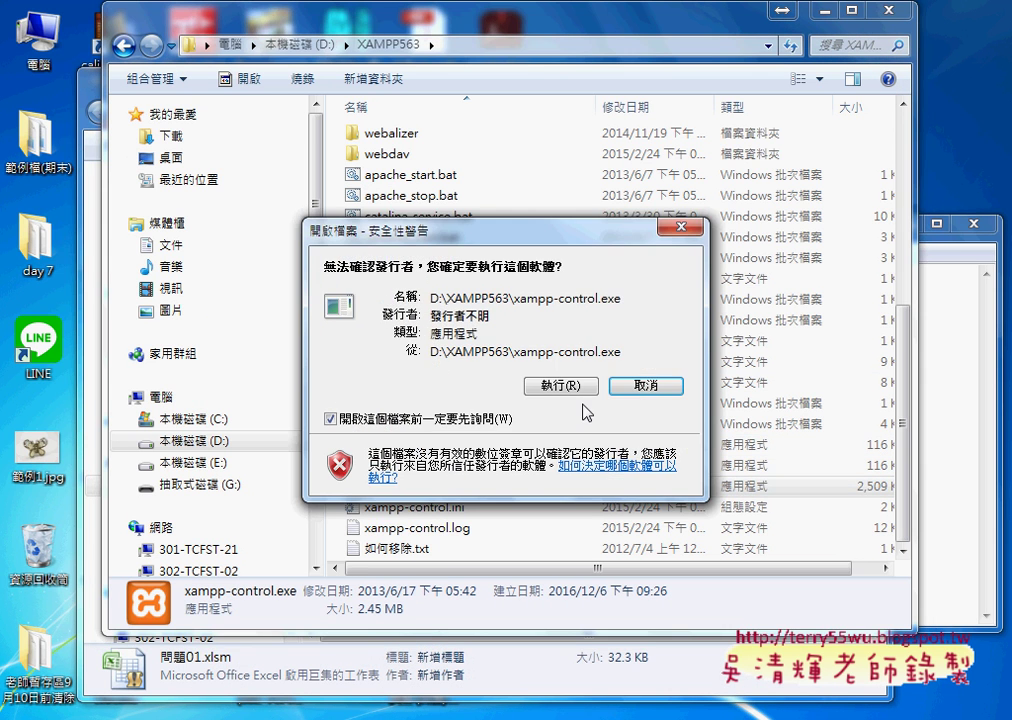
click(579, 386)
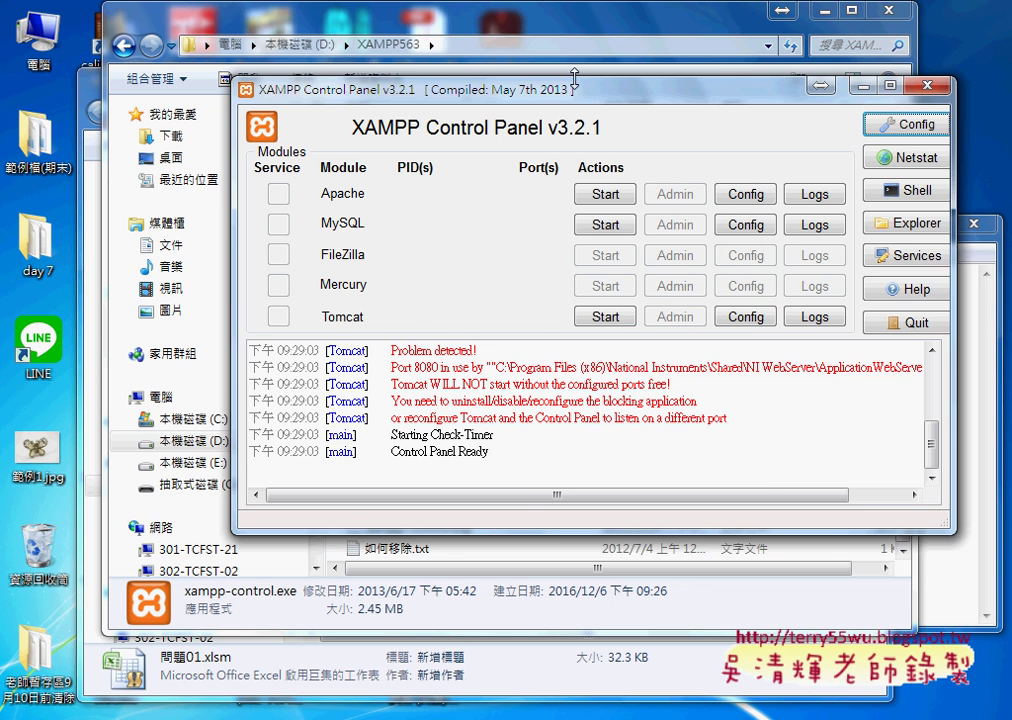
drag(470, 86, 379, 93)
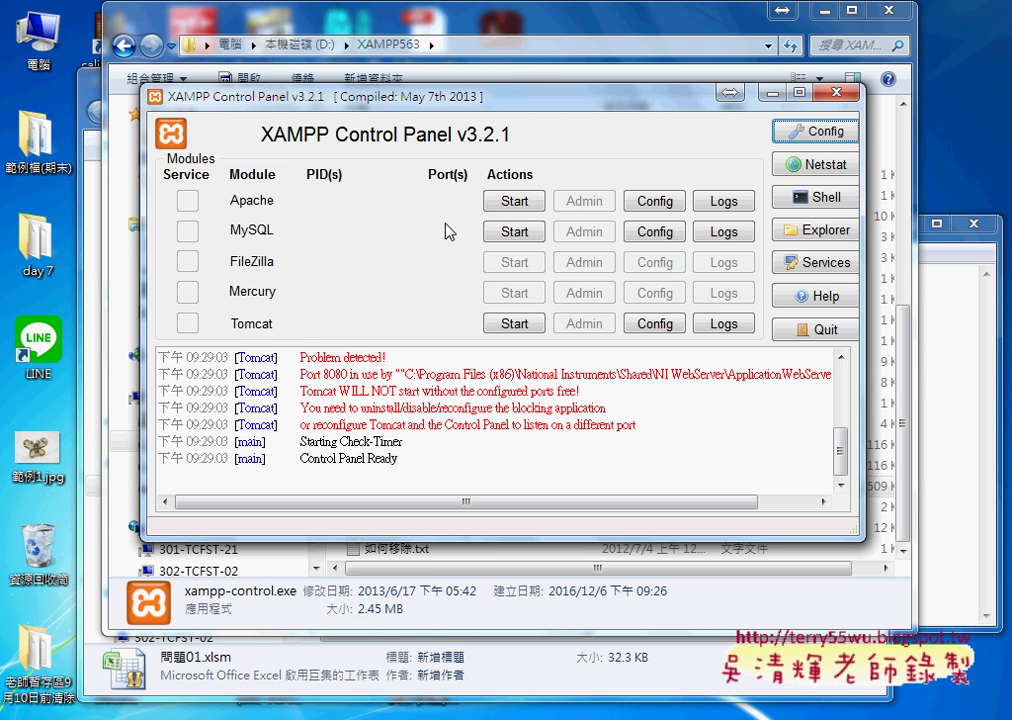
click(505, 203)
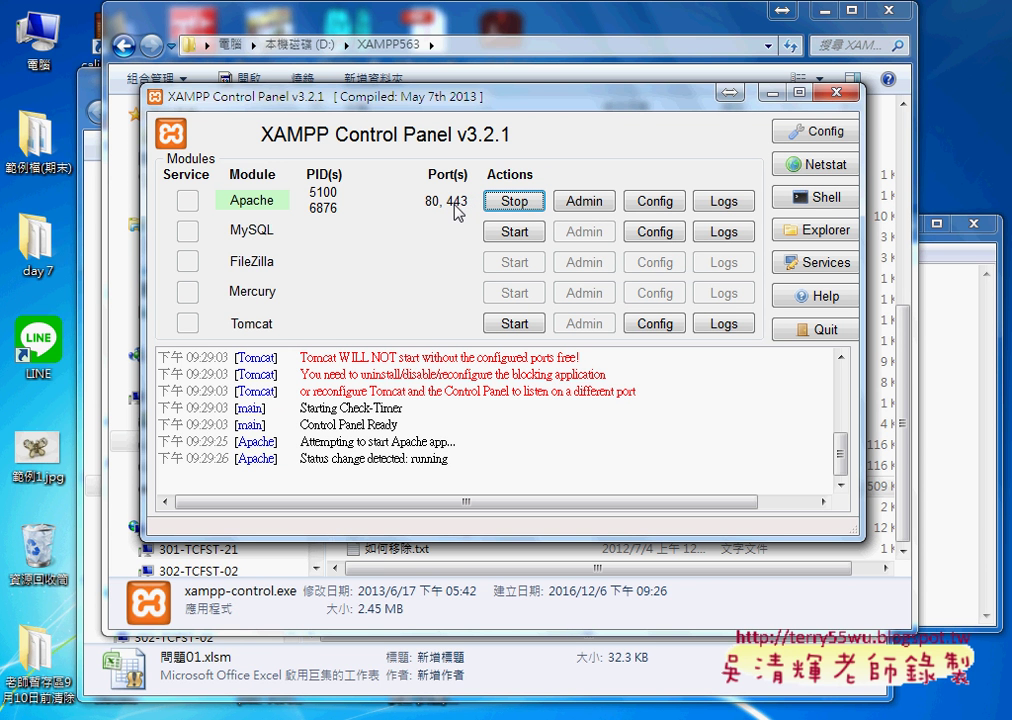
click(525, 240)
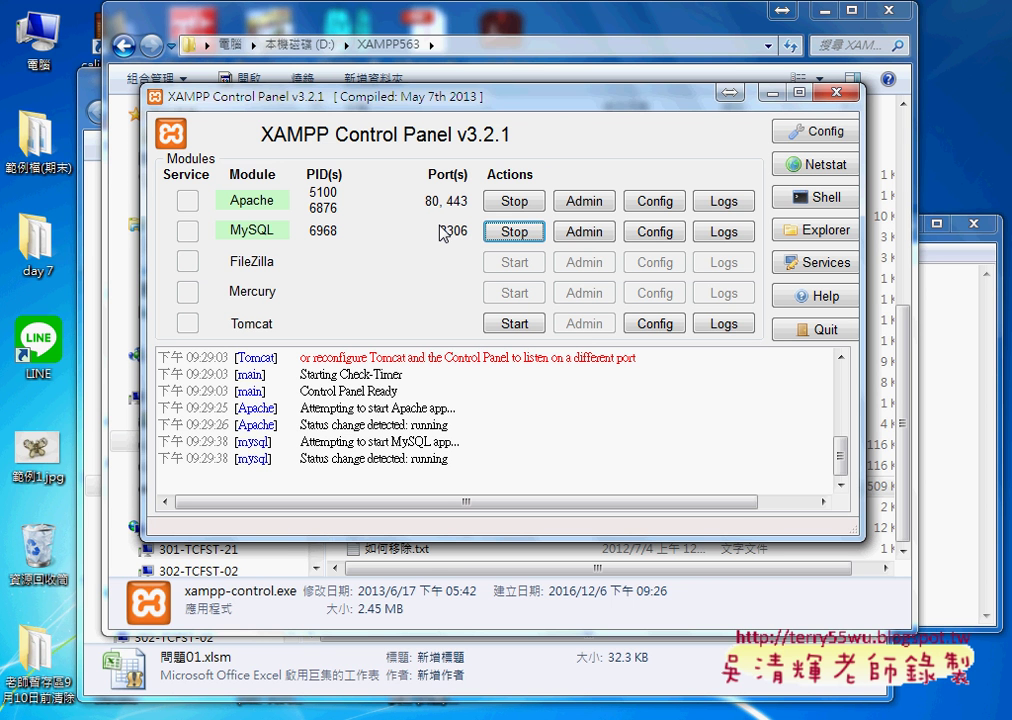
Step: Minimize the XAMPP Control Panel and browse into XAMPP563, then back to the root of drive D
click(772, 92)
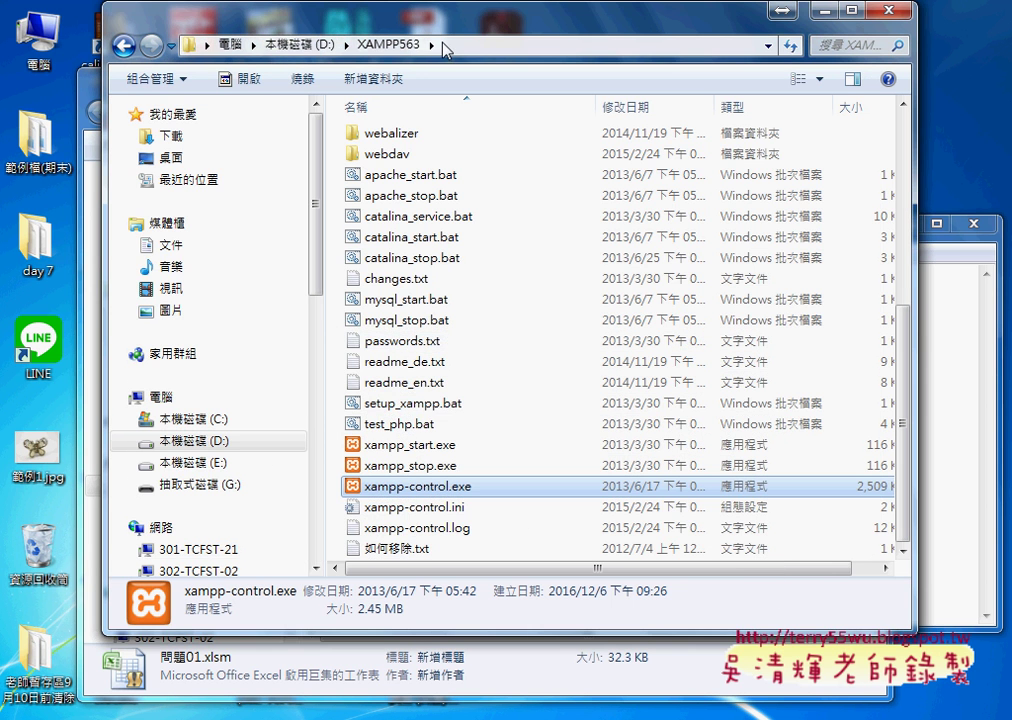
click(300, 45)
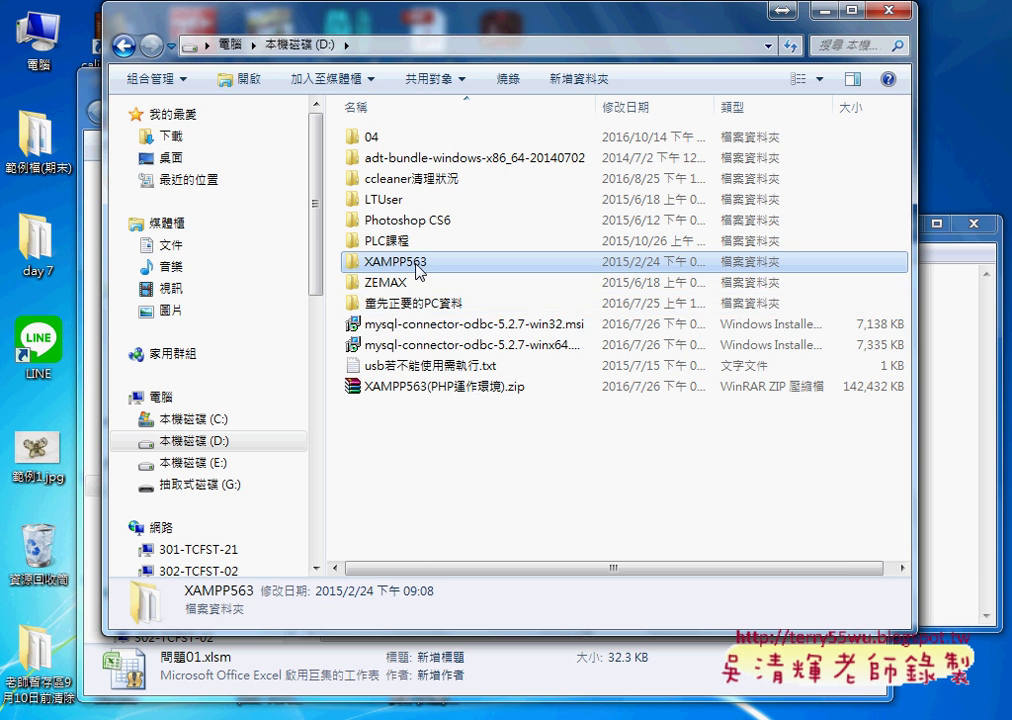
double_click(418, 266)
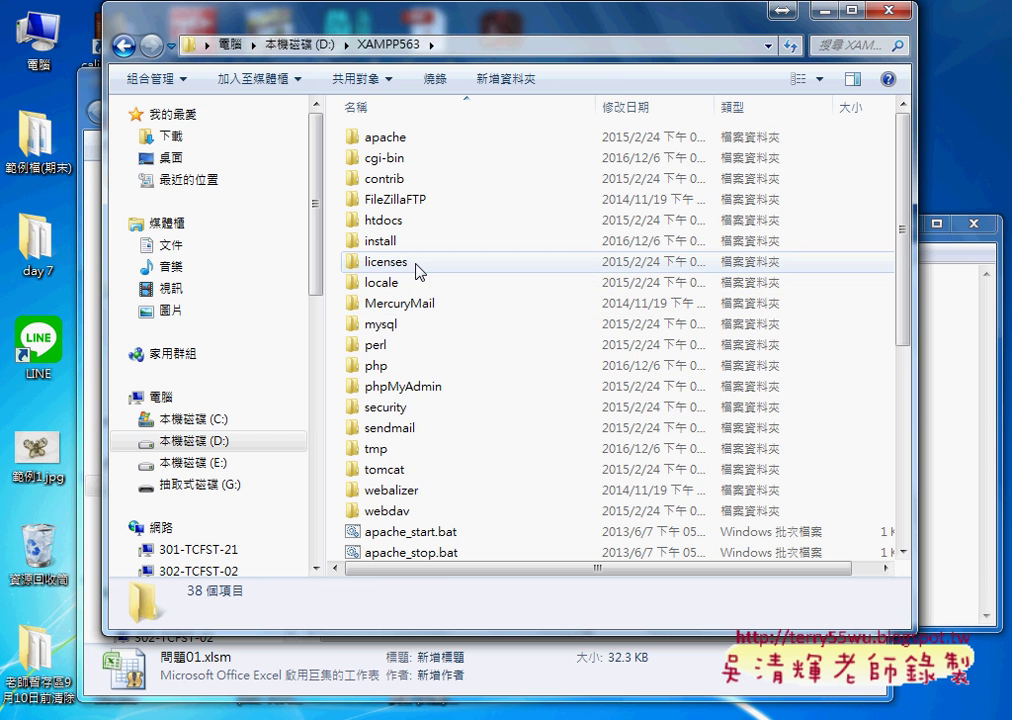
click(300, 46)
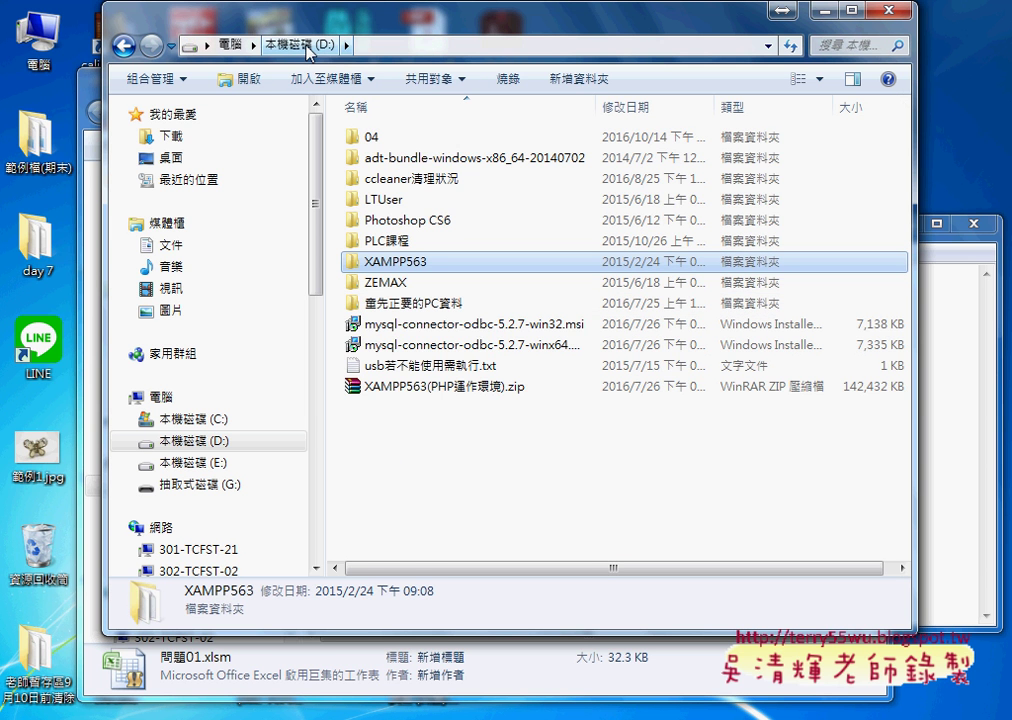